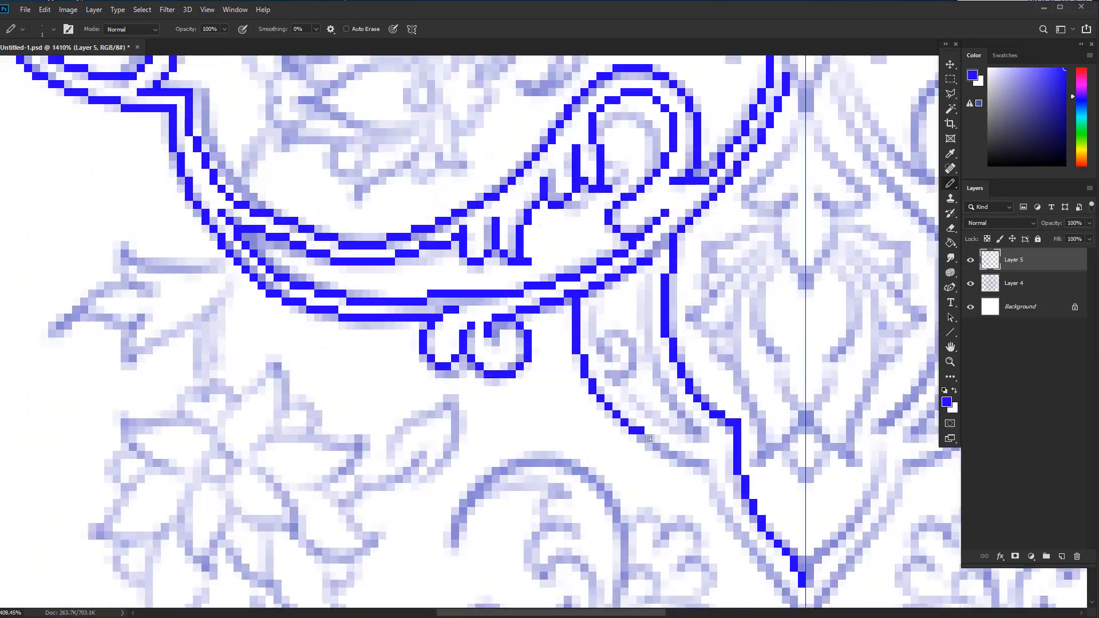
Trace the curved outline left of the lower central motif in blue with the Pencil
left_click_drag(630, 478, 596, 352)
left_click_drag(553, 487, 560, 406)
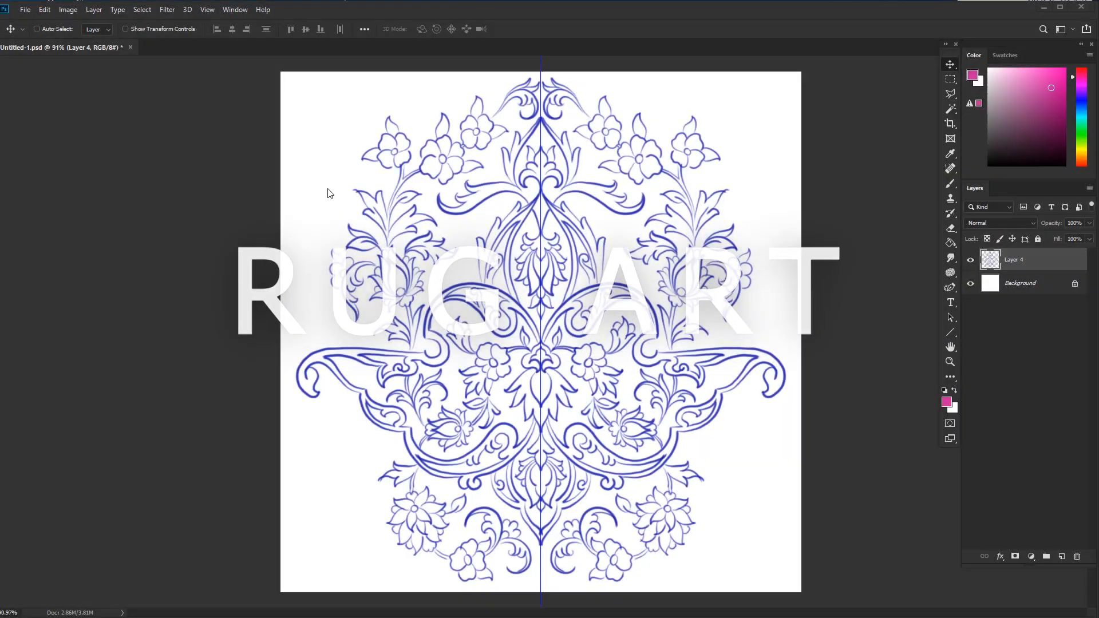
Reduce the document's pixel dimensions with Image Size
left_click(67, 10)
left_click(86, 95)
type("3")
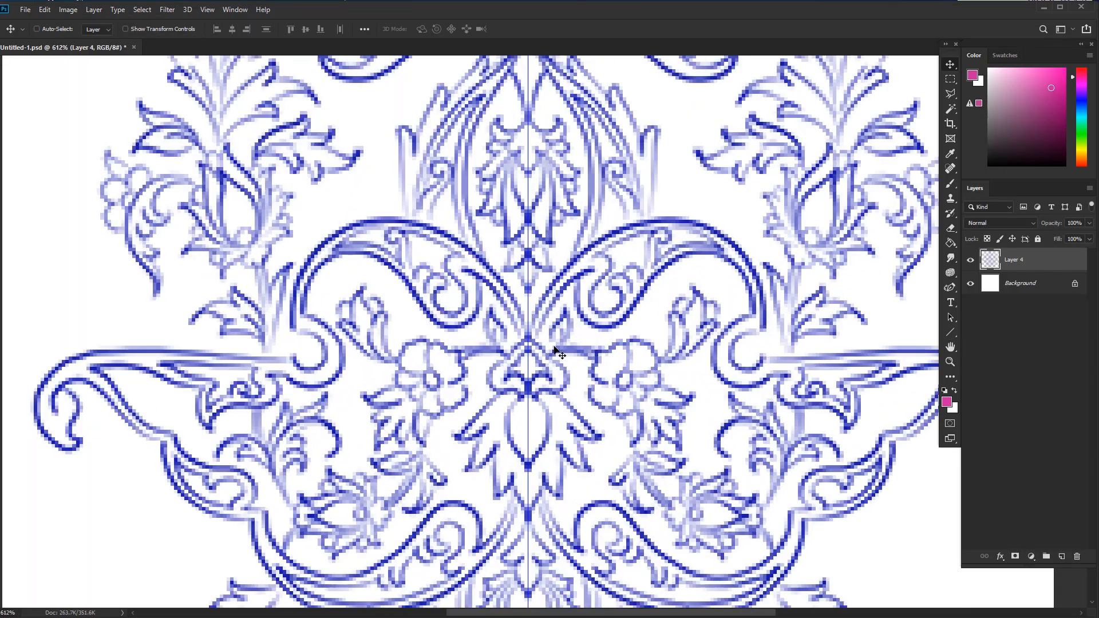
scroll(557, 298, "down", 3)
scroll(556, 298, "up", 1)
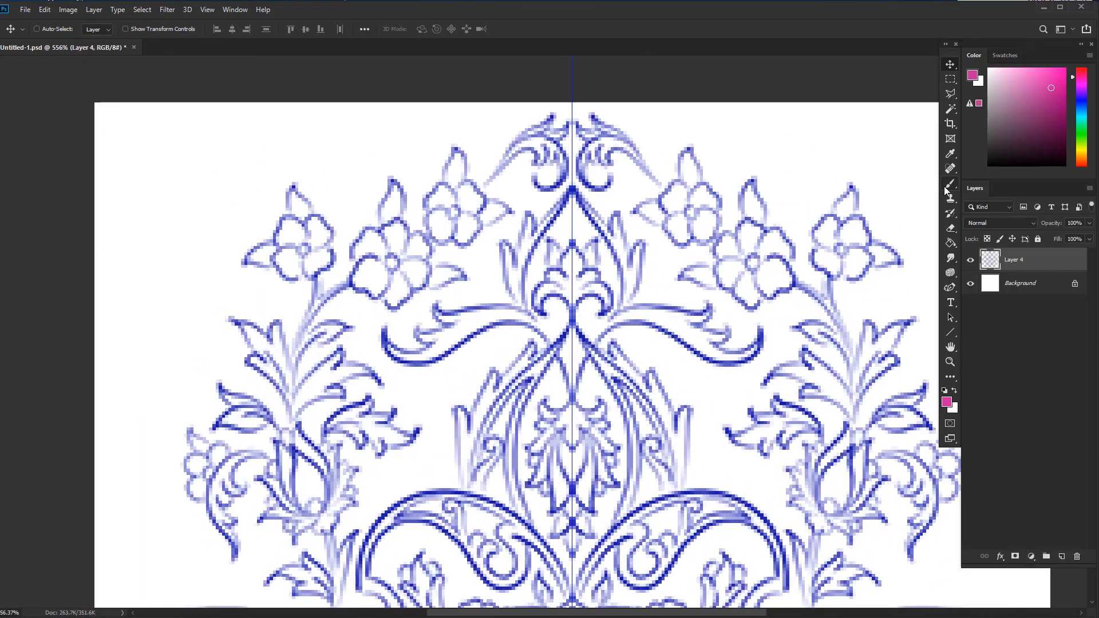
Fade the sketch on Layer 4 to 52% opacity and add a new layer above it
key("b")
left_click_drag(1058, 222, 1055, 226)
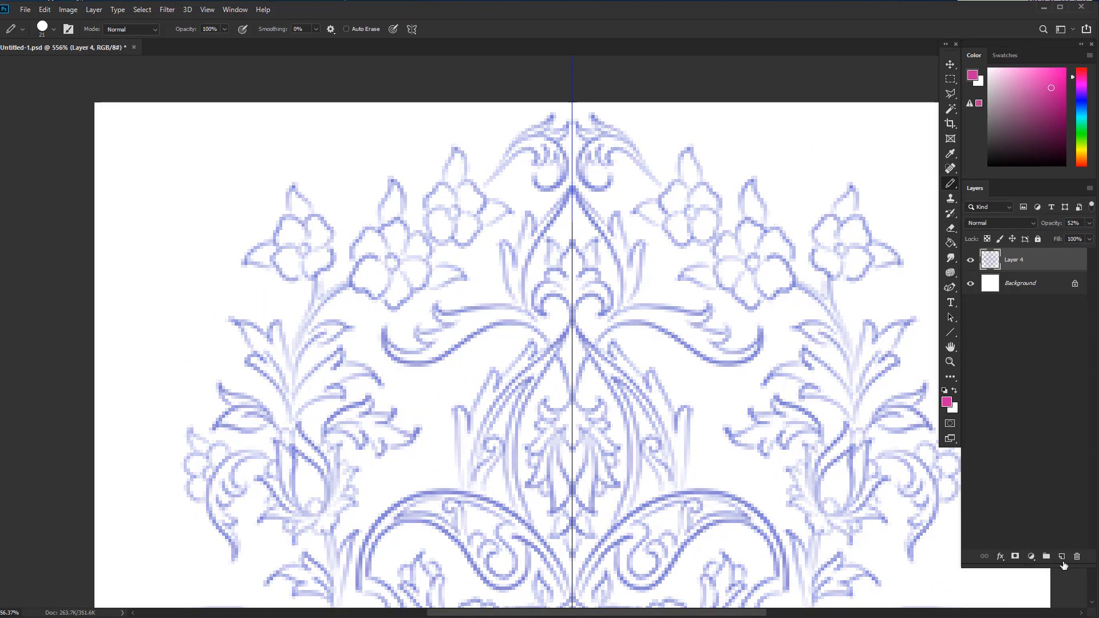
left_click(1062, 557)
Choose bright red as the drawing colour and set the Pencil to a size of 1 px
left_click(1057, 120)
left_click(1073, 163)
left_click_drag(1073, 163, 1073, 167)
left_click(1063, 68)
right_click(637, 316)
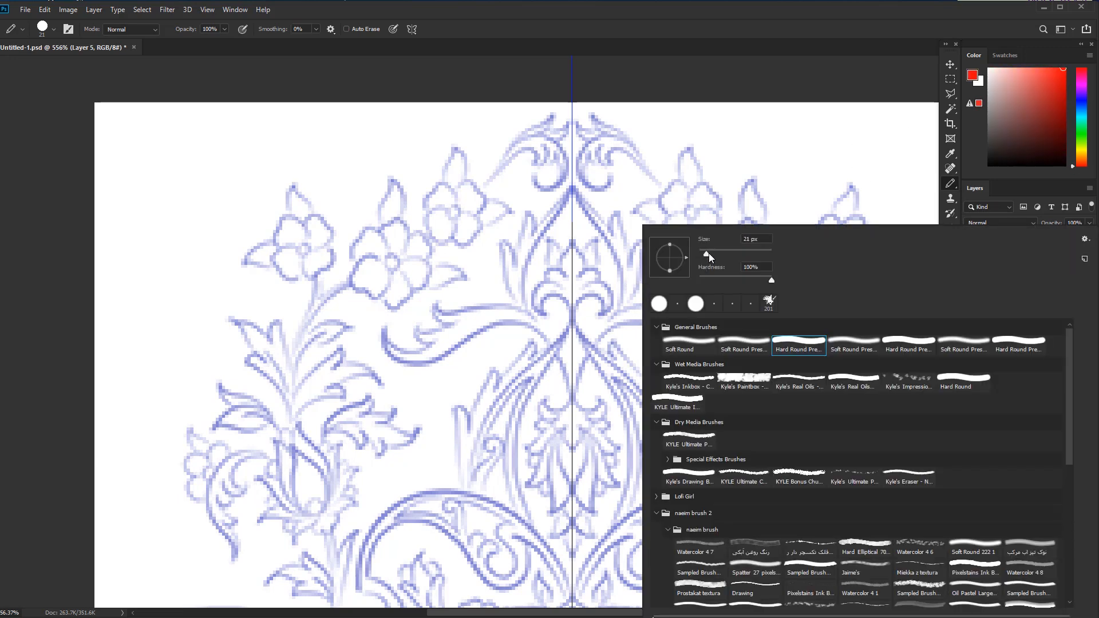
key("Return")
left_click(411, 29)
left_click(581, 319)
Trace the upper left scroll leaf and the small leaves rising to the tip at the centre axis in red
mouse_move(581, 369)
left_mouse_down()
mouse_move(614, 383)
mouse_move(598, 452)
left_mouse_up()
left_click_drag(548, 493, 548, 481)
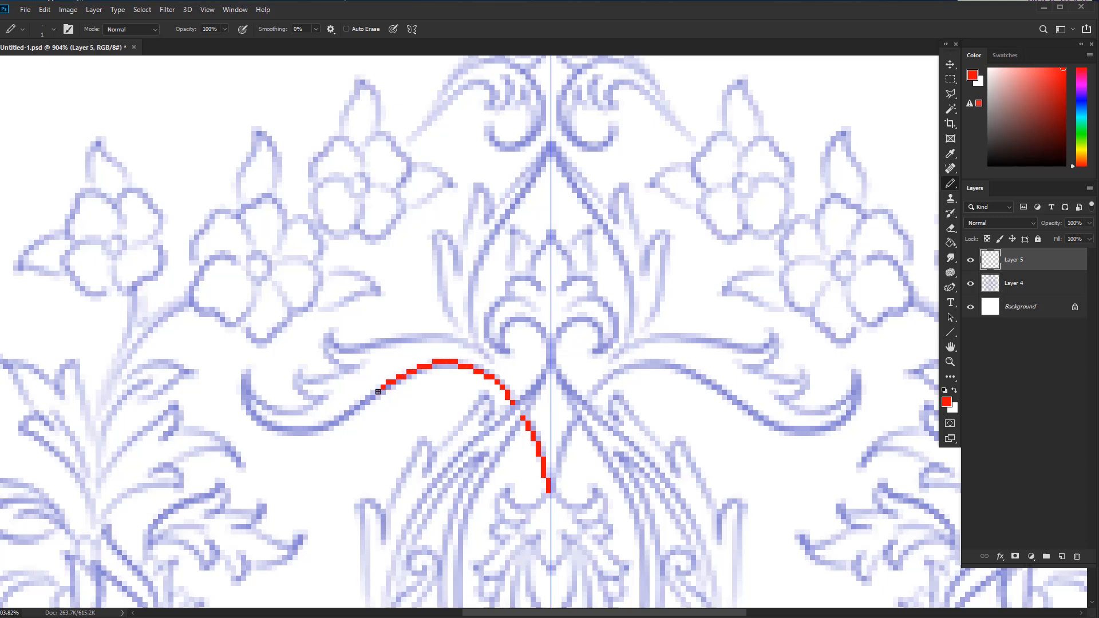
mouse_move(351, 412)
left_mouse_down()
mouse_move(308, 434)
mouse_move(279, 433)
left_mouse_up()
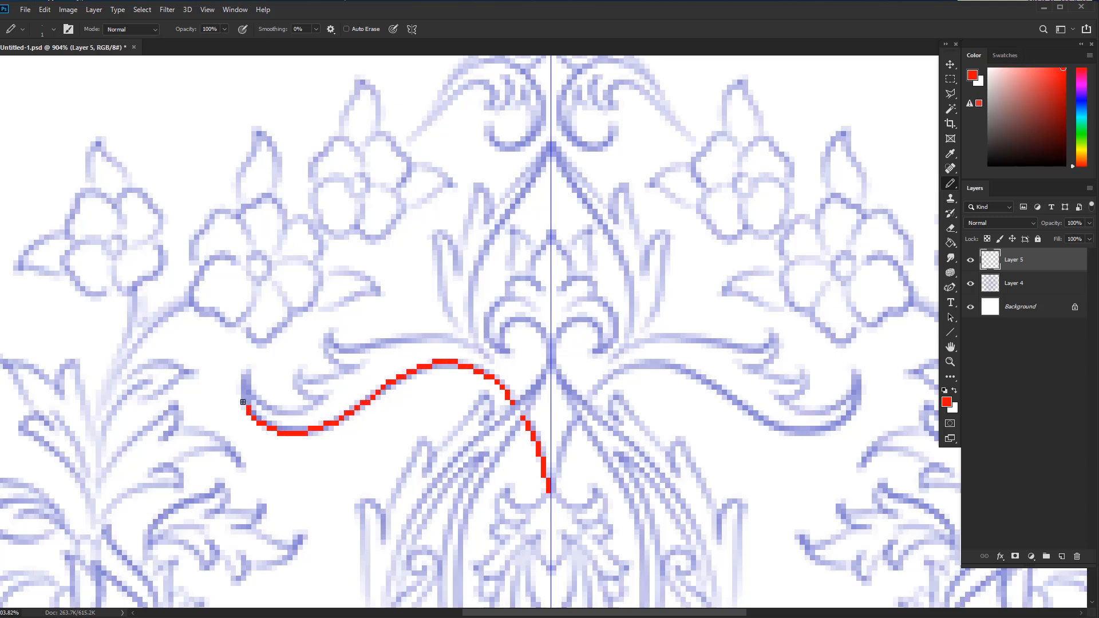
left_click_drag(296, 379, 337, 362)
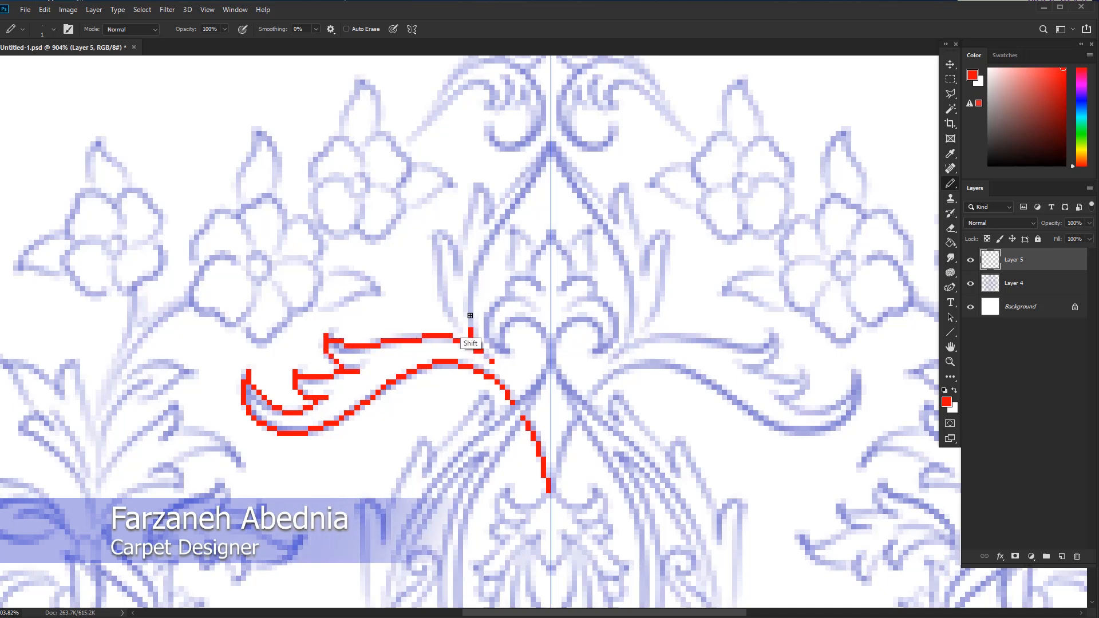
left_click_drag(486, 252, 506, 218)
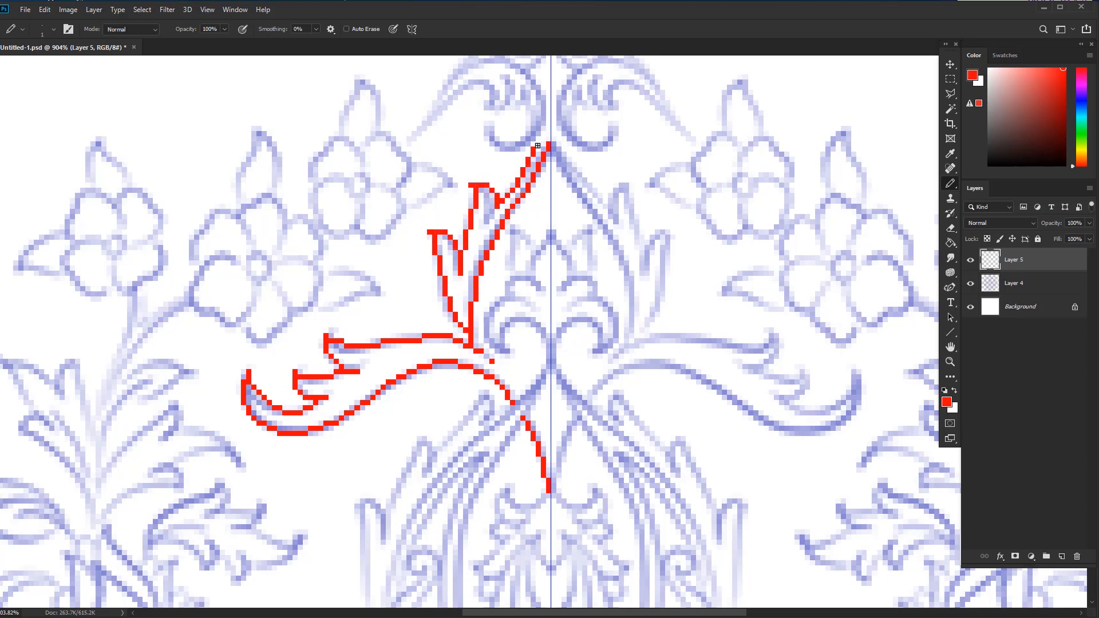
Switch the drawing colour to blue and trace the left arch's outer edge from the centre axis to the round hook
scroll(605, 501, "down", 1)
mouse_move(606, 501)
left_mouse_down()
mouse_move(638, 311)
mouse_move(624, 396)
mouse_move(652, 361)
left_mouse_up()
left_click(1082, 96)
scroll(625, 498, "up", 5)
left_click_drag(621, 543, 622, 527)
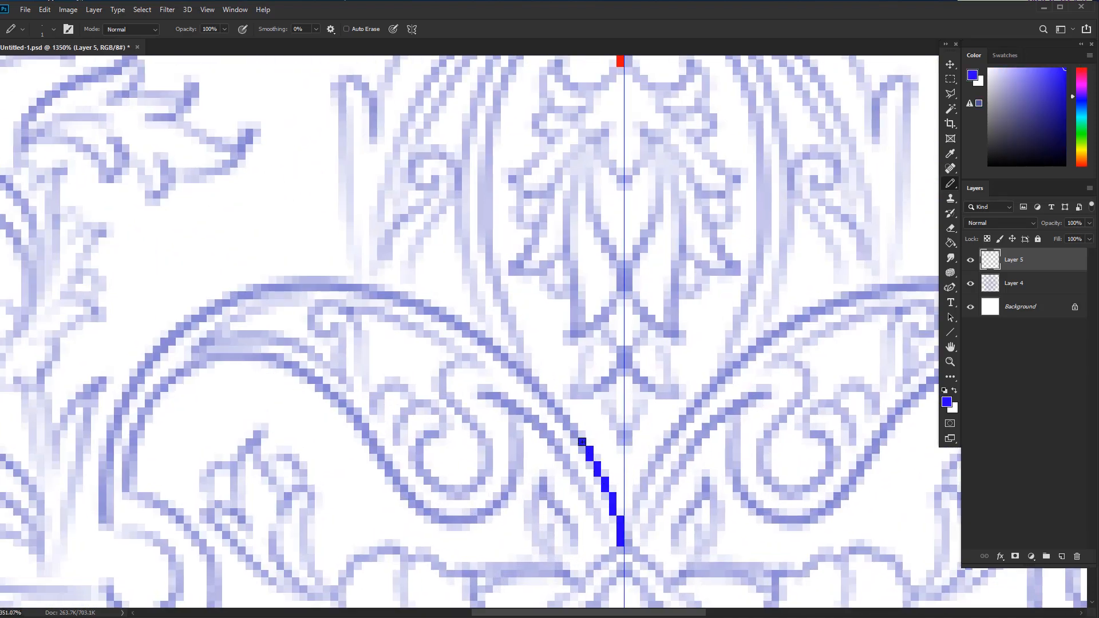
mouse_move(545, 390)
left_mouse_down()
mouse_move(480, 340)
mouse_move(390, 296)
mouse_move(523, 292)
mouse_move(408, 300)
mouse_move(437, 300)
mouse_move(370, 331)
left_mouse_up()
scroll(378, 292, "left", 3)
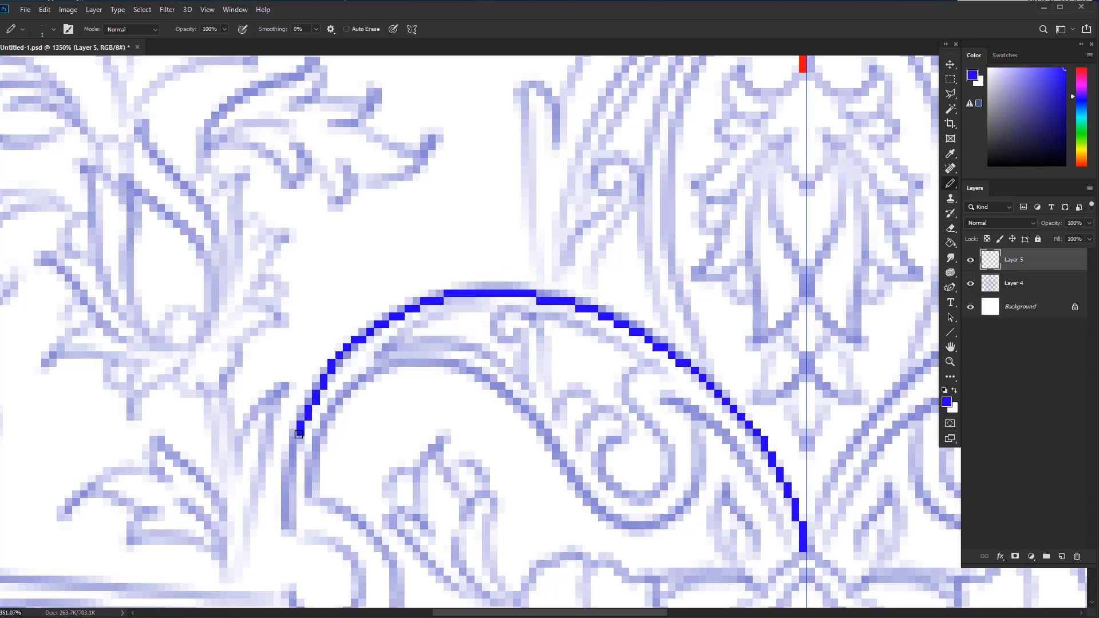
scroll(363, 357, "down", 3)
scroll(362, 357, "left", 1)
mouse_move(284, 477)
left_mouse_down()
mouse_move(358, 351)
mouse_move(394, 358)
mouse_move(432, 420)
left_mouse_up()
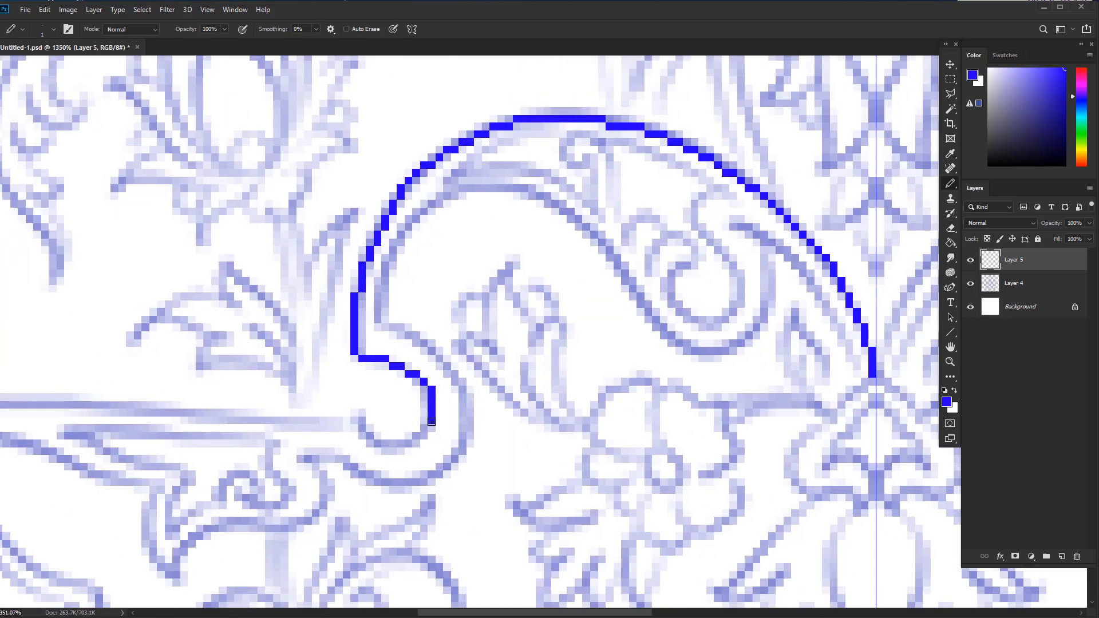
Trace the rest of the hook, the wing's straight upper edge and its curled outer tip in blue
scroll(567, 400, "down", 3)
left_click(303, 391, "shift")
key("ctrl+z")
left_click(587, 392)
left_click(287, 395, "shift")
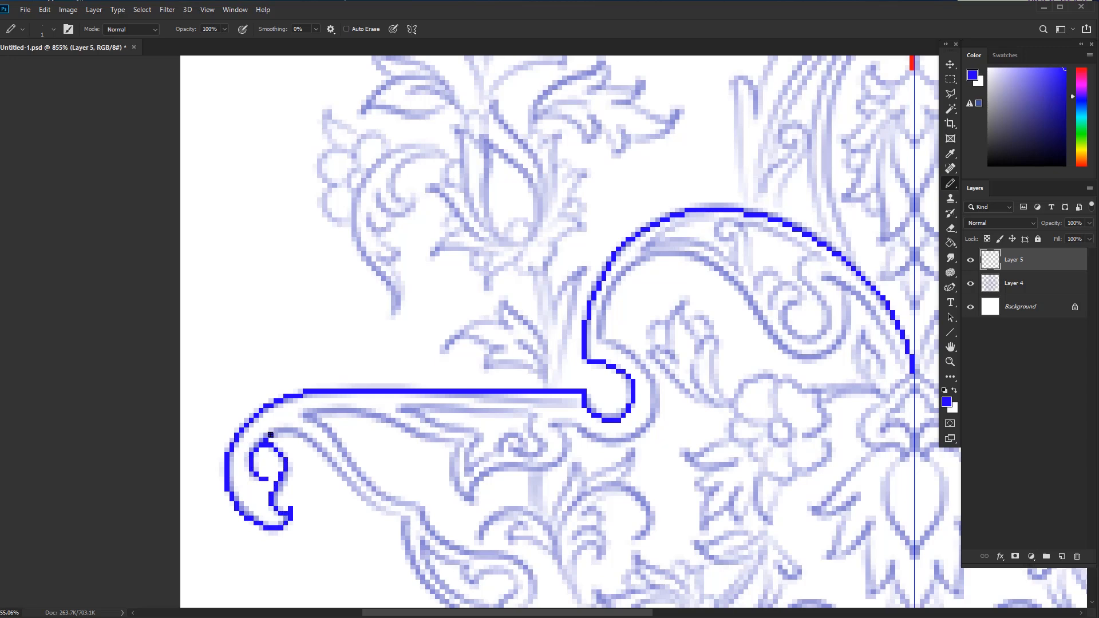
Trace the left arch's inner edge from the centre axis through the loop and along the wave
scroll(701, 400, "up", 3)
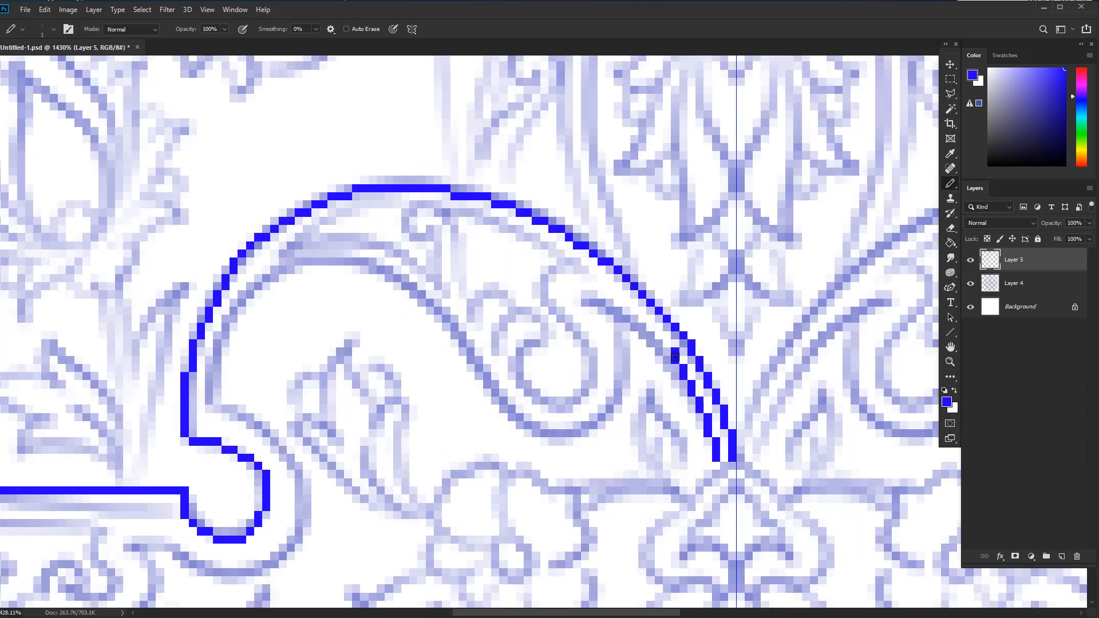
mouse_move(625, 318)
left_mouse_down()
mouse_move(628, 371)
mouse_move(613, 407)
mouse_move(589, 428)
mouse_move(533, 433)
left_mouse_up()
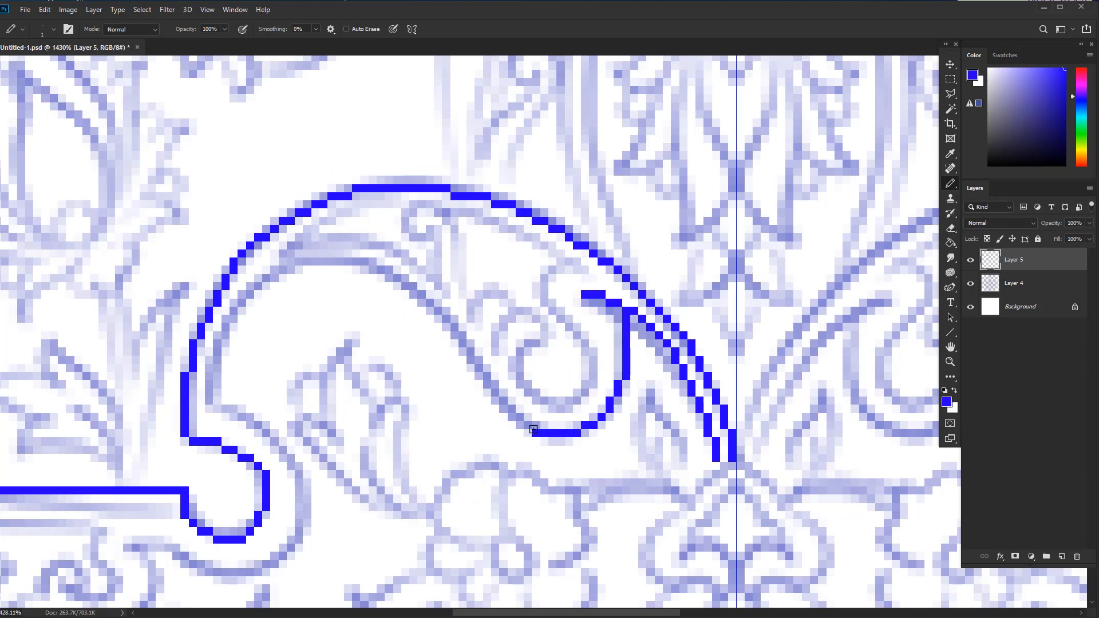
mouse_move(486, 377)
left_mouse_down()
mouse_move(453, 327)
mouse_move(388, 278)
mouse_move(299, 261)
left_mouse_up()
mouse_move(309, 284)
left_mouse_down()
mouse_move(508, 269)
mouse_move(441, 287)
mouse_move(418, 347)
left_mouse_up()
scroll(418, 347, "up", 2)
Trace the hook's second edge parallel to its first outline, undoing and correcting misplaced pixels
mouse_move(475, 373)
left_mouse_down()
mouse_move(550, 402)
mouse_move(565, 469)
mouse_move(552, 505)
mouse_move(551, 417)
mouse_move(520, 511)
mouse_move(521, 413)
mouse_move(552, 452)
mouse_move(544, 499)
mouse_move(512, 531)
mouse_move(508, 518)
mouse_move(478, 521)
left_mouse_up()
left_click(564, 489, "shift")
key("ctrl+z")
key("ctrl+z")
key("ctrl+z")
key("ctrl+z")
left_click(463, 516, "alt")
left_click_drag(469, 521, 456, 510)
left_click(452, 486, "alt")
mouse_move(447, 511)
left_mouse_down()
mouse_move(446, 490)
mouse_move(447, 499)
left_mouse_up()
left_click(436, 490, "alt")
Trace the contour of the pointed leaf hanging below the wing's straight edge, joining it to the hook
scroll(583, 493, "down", 4)
scroll(572, 461, "up", 5)
mouse_move(584, 441)
left_mouse_down()
mouse_move(611, 477)
mouse_move(611, 536)
left_mouse_up()
mouse_move(612, 547)
left_mouse_down()
mouse_move(618, 445)
mouse_move(578, 502)
mouse_move(457, 500)
mouse_move(390, 473)
mouse_move(353, 473)
left_mouse_up()
scroll(616, 388, "down", 3)
mouse_move(411, 489)
left_mouse_down()
mouse_move(616, 388)
mouse_move(620, 465)
mouse_move(393, 523)
left_mouse_up()
scroll(578, 393, "up", 4)
left_click_drag(391, 528, 492, 449)
mouse_move(483, 456)
left_mouse_down()
mouse_move(445, 480)
mouse_move(426, 344)
left_mouse_up()
scroll(503, 385, "down", 2)
mouse_move(574, 457)
left_mouse_down()
mouse_move(458, 418)
mouse_move(250, 393)
left_mouse_up()
Trace the inner contour of the wing's pointed leaf and the small spiral inside it
scroll(536, 514, "down", 4)
left_click_drag(504, 499, 527, 463)
left_click_drag(476, 404, 375, 398)
mouse_move(475, 400)
left_mouse_down()
mouse_move(444, 391)
mouse_move(371, 392)
left_mouse_up()
scroll(752, 398, "up", 2)
left_click_drag(699, 388, 519, 398)
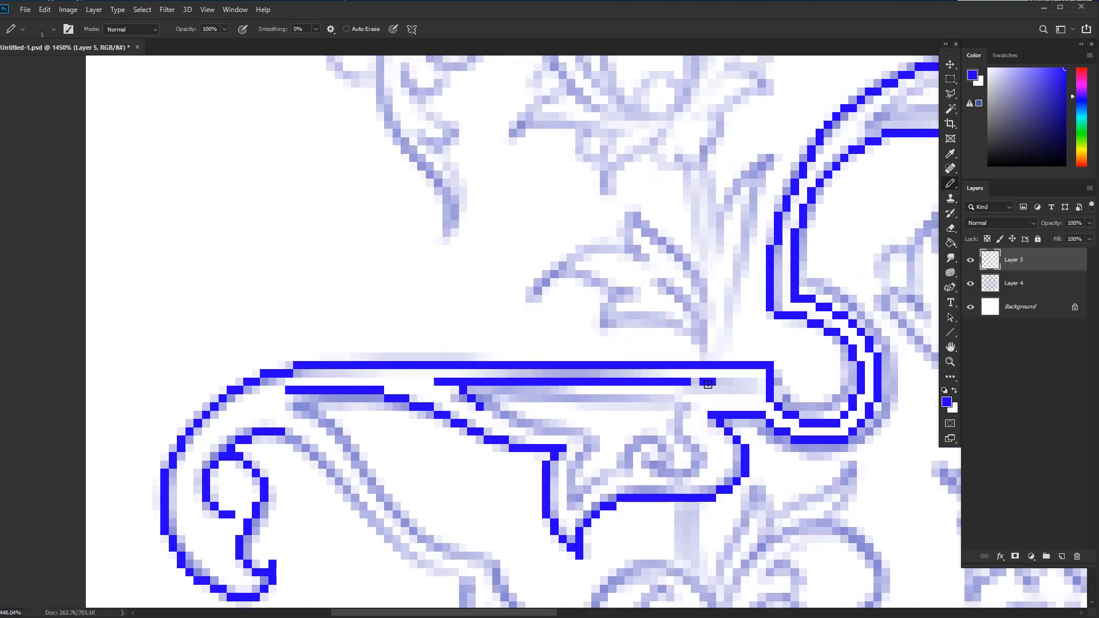
mouse_move(685, 414)
left_mouse_down()
mouse_move(711, 469)
mouse_move(680, 482)
mouse_move(654, 471)
mouse_move(674, 473)
mouse_move(664, 449)
mouse_move(631, 441)
left_mouse_up()
mouse_move(598, 489)
left_mouse_down()
mouse_move(572, 469)
mouse_move(598, 443)
mouse_move(710, 471)
left_mouse_up()
left_click_drag(636, 444, 417, 347)
Trace the wing's outer lower outline from the curled tip past the small lobe and along the bottom curve to the centre axis
scroll(625, 478, "down", 4)
scroll(734, 491, "up", 4)
scroll(753, 498, "down", 4)
scroll(753, 499, "up", 4)
left_click_drag(737, 444, 698, 527)
mouse_move(697, 527)
left_mouse_down()
mouse_move(755, 378)
mouse_move(645, 498)
mouse_move(558, 537)
mouse_move(604, 458)
mouse_move(616, 516)
mouse_move(555, 473)
mouse_move(642, 476)
mouse_move(457, 439)
mouse_move(391, 375)
mouse_move(354, 300)
mouse_move(345, 243)
left_mouse_up()
left_click_drag(412, 280, 676, 498)
mouse_move(612, 465)
left_mouse_down()
mouse_move(547, 457)
mouse_move(475, 423)
mouse_move(415, 359)
mouse_move(405, 310)
mouse_move(528, 419)
mouse_move(460, 372)
mouse_move(399, 298)
left_mouse_up()
Trace the inner edge of the bottom curve, from the centre axis around the loop to the corner beside the small lobe
mouse_move(758, 332)
left_mouse_down()
mouse_move(747, 392)
mouse_move(710, 452)
mouse_move(673, 495)
mouse_move(624, 512)
mouse_move(652, 469)
mouse_move(590, 350)
mouse_move(461, 405)
left_mouse_up()
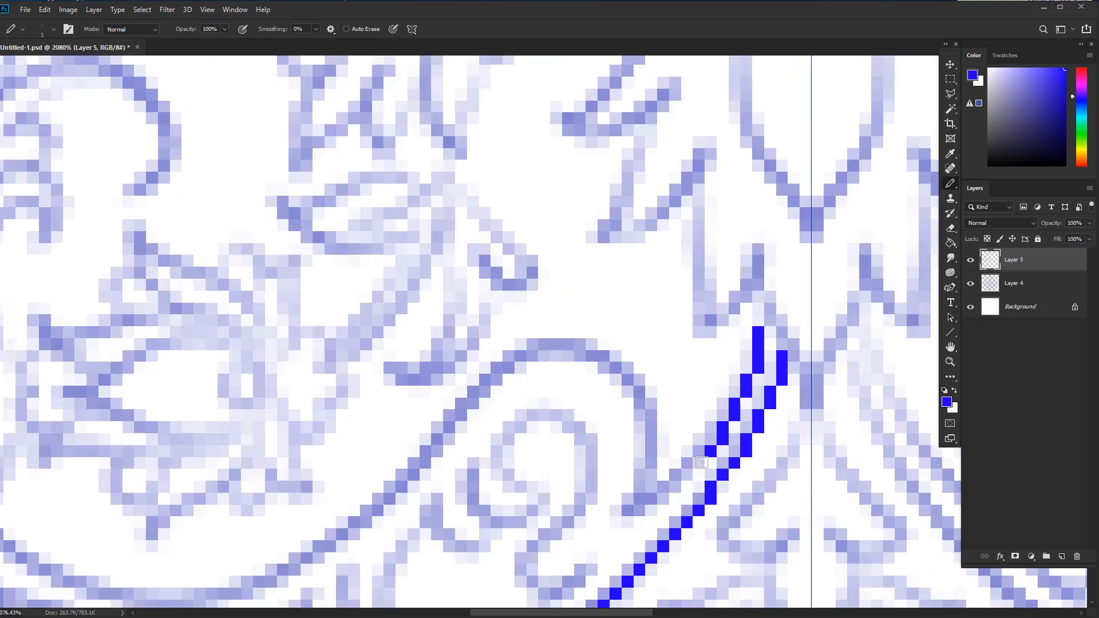
scroll(461, 406, "down", 8)
left_click_drag(461, 457, 675, 466)
scroll(682, 464, "up", 3)
mouse_move(665, 414)
left_mouse_down()
mouse_move(596, 484)
mouse_move(540, 507)
left_mouse_up()
left_click_drag(373, 456, 357, 421)
left_click_drag(480, 510, 561, 506)
key("ctrl+z")
mouse_move(437, 418)
left_mouse_down()
mouse_move(448, 443)
mouse_move(392, 381)
left_mouse_up()
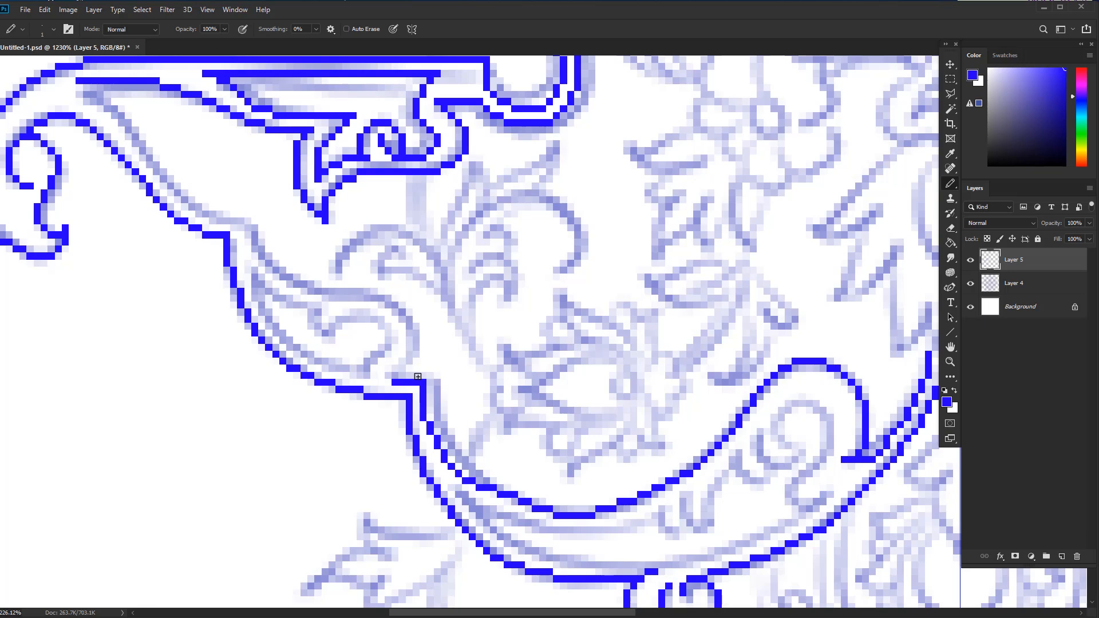
Trace the small lobe's upper edge and continue the parallel inner line up to the wing's curled tip
scroll(418, 376, "up", 2)
mouse_move(552, 475)
left_mouse_down()
mouse_move(569, 455)
mouse_move(570, 404)
mouse_move(551, 385)
mouse_move(429, 357)
mouse_move(389, 331)
left_mouse_up()
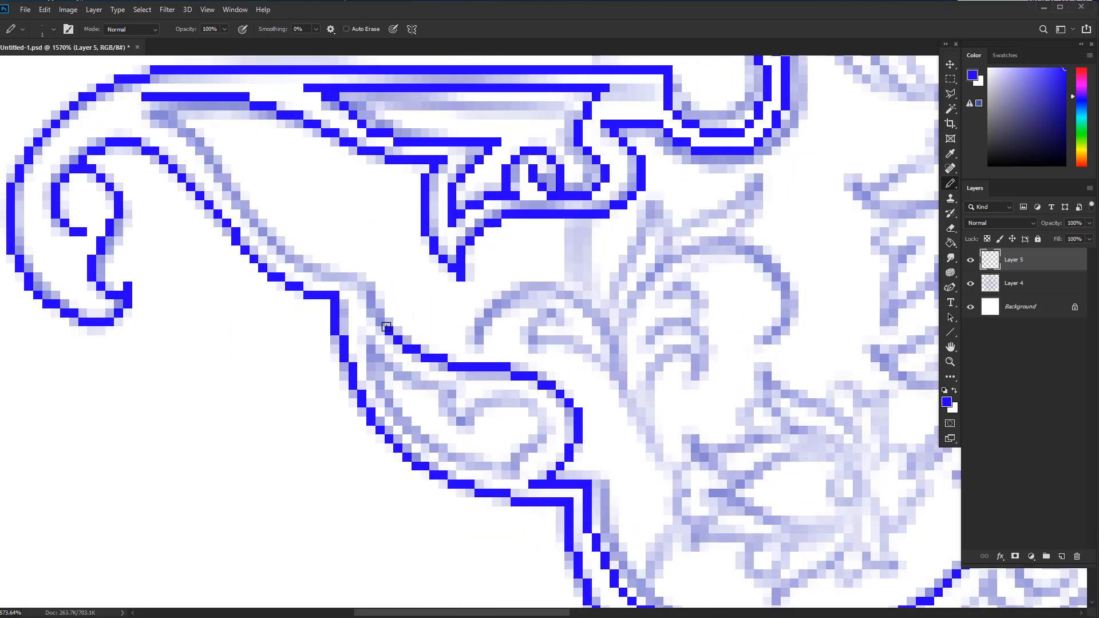
left_click_drag(418, 372, 462, 408)
mouse_move(354, 308)
left_mouse_down()
mouse_move(328, 286)
mouse_move(497, 402)
mouse_move(349, 263)
mouse_move(333, 229)
left_mouse_up()
scroll(327, 283, "up", 1)
key("ctrl+z")
left_click_drag(361, 273, 329, 237)
left_click_drag(517, 409, 452, 423)
left_click_drag(513, 444, 467, 421)
left_click_drag(437, 334, 476, 325)
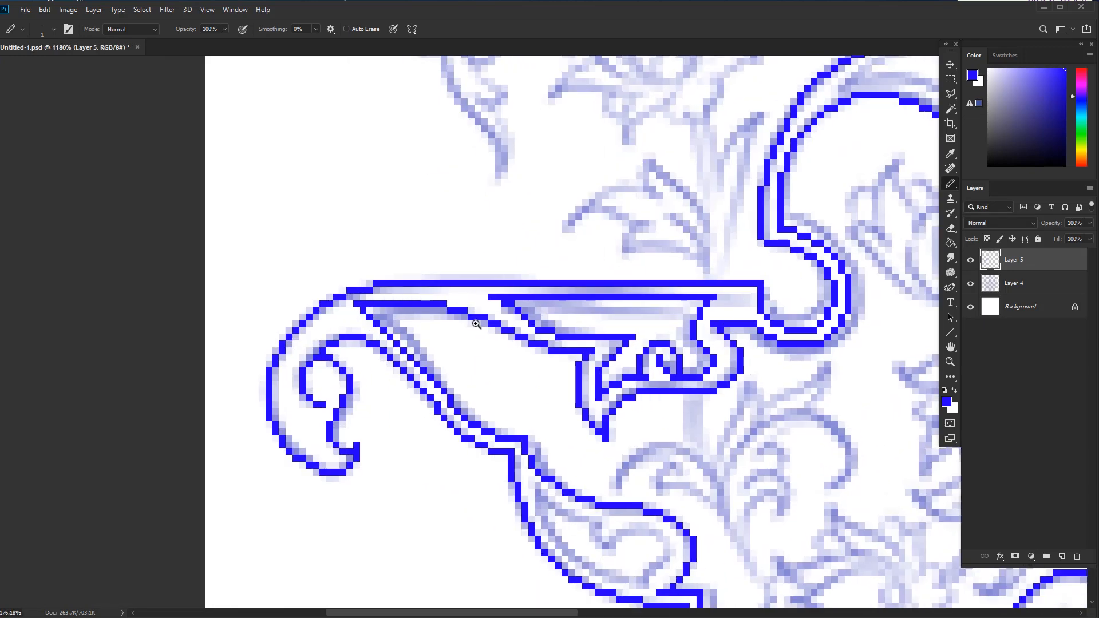
left_click_drag(686, 510, 716, 504)
left_click(453, 389)
left_click(449, 384, "alt")
left_click(453, 380)
left_click(454, 389, "alt")
left_click_drag(435, 398, 473, 408)
left_click(482, 399, "alt")
left_click(473, 398)
key("ctrl+z")
key("ctrl+z")
key("ctrl+z")
key("ctrl+z")
key("ctrl+z")
Trace the inner contour and small scroll inside the left lobe, undoing a misplaced stroke
left_click_drag(428, 295, 378, 303)
left_click_drag(620, 488, 667, 483)
mouse_move(651, 447)
left_mouse_down()
mouse_move(652, 471)
mouse_move(610, 511)
mouse_move(515, 489)
mouse_move(461, 449)
mouse_move(469, 364)
left_mouse_up()
mouse_move(651, 445)
left_mouse_down()
mouse_move(573, 426)
mouse_move(535, 458)
mouse_move(524, 423)
left_mouse_up()
key("ctrl+z")
mouse_move(556, 460)
left_mouse_down()
mouse_move(527, 415)
mouse_move(466, 391)
mouse_move(440, 364)
left_mouse_up()
left_click_drag(637, 482, 589, 489)
mouse_move(606, 492)
left_mouse_down()
mouse_move(598, 467)
mouse_move(424, 421)
left_mouse_up()
left_click_drag(458, 453, 501, 452)
Trace the inner loop and small leaf details inside the bottom curve, redoing the misplaced strokes
left_click_drag(441, 504, 550, 415)
mouse_move(509, 523)
left_mouse_down()
mouse_move(728, 504)
mouse_move(834, 465)
mouse_move(703, 442)
left_mouse_up()
mouse_move(750, 391)
left_mouse_down()
mouse_move(687, 413)
mouse_move(711, 372)
left_mouse_up()
key("ctrl+z")
left_click_drag(738, 345, 720, 365)
key("ctrl+z")
key("ctrl+z")
mouse_move(721, 421)
left_mouse_down()
mouse_move(684, 404)
mouse_move(731, 355)
left_mouse_up()
mouse_move(749, 334)
left_mouse_down()
mouse_move(745, 344)
mouse_move(759, 272)
mouse_move(726, 251)
mouse_move(664, 275)
mouse_move(680, 342)
mouse_move(634, 373)
mouse_move(610, 365)
mouse_move(583, 448)
mouse_move(531, 450)
mouse_move(512, 417)
left_mouse_up()
Complete the inner contour line along the bottom curve and save the document
scroll(511, 417, "down", 5)
scroll(673, 398, "up", 5)
mouse_move(673, 400)
left_mouse_down()
mouse_move(651, 420)
mouse_move(529, 433)
mouse_move(367, 371)
left_mouse_up()
key("ctrl+z")
mouse_move(524, 474)
left_mouse_down()
mouse_move(444, 450)
mouse_move(388, 399)
left_mouse_up()
scroll(580, 509, "down", 6)
left_click_drag(645, 513, 604, 501)
key("ctrl+s")
Trace the inner contour that follows the loop and wave inside the left arch
mouse_move(635, 186)
left_mouse_down()
mouse_move(689, 228)
mouse_move(700, 257)
left_mouse_up()
left_click_drag(723, 313, 705, 386)
mouse_move(626, 391)
left_mouse_down()
mouse_move(636, 301)
mouse_move(606, 281)
mouse_move(578, 304)
mouse_move(553, 209)
mouse_move(492, 197)
mouse_move(526, 211)
mouse_move(545, 262)
mouse_move(448, 223)
mouse_move(378, 223)
left_mouse_up()
Trace the small spiral, the leaf details and the upper inner line inside the left arch
mouse_move(395, 215)
left_mouse_down()
mouse_move(431, 191)
mouse_move(509, 179)
mouse_move(513, 215)
mouse_move(502, 214)
left_mouse_up()
left_click(546, 226, "alt")
left_click(524, 210, "alt")
left_click_drag(501, 214, 520, 223)
left_click(520, 197)
left_click_drag(444, 237, 421, 237)
mouse_move(672, 256)
left_mouse_down()
mouse_move(695, 258)
mouse_move(653, 271)
left_mouse_up()
left_click(653, 296)
left_click_drag(487, 184, 519, 185)
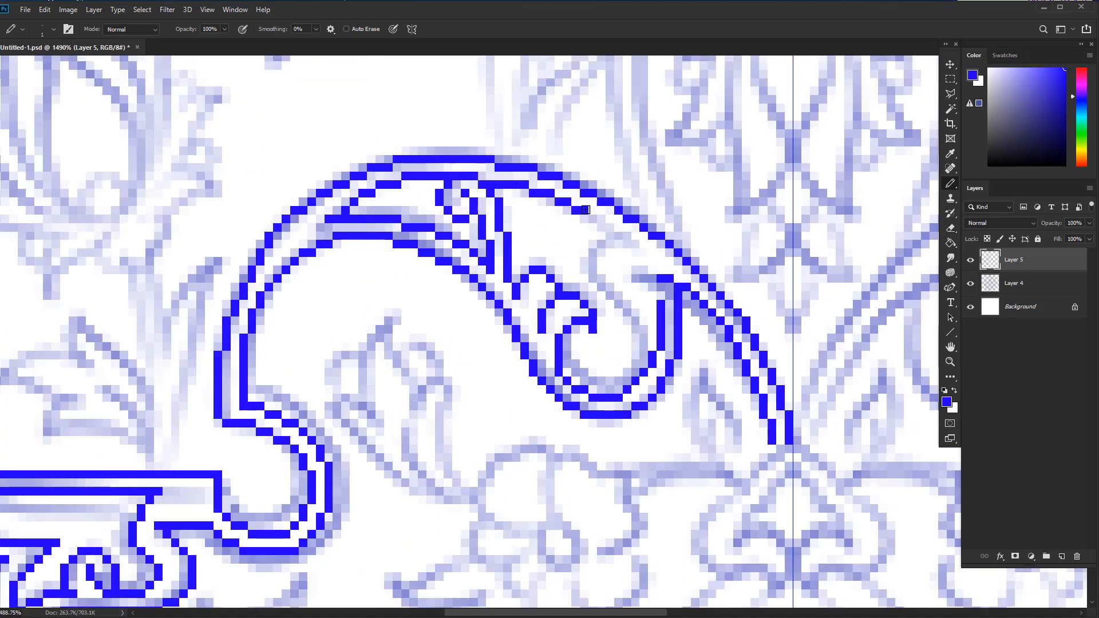
key("ctrl+z")
left_click_drag(609, 244, 594, 270)
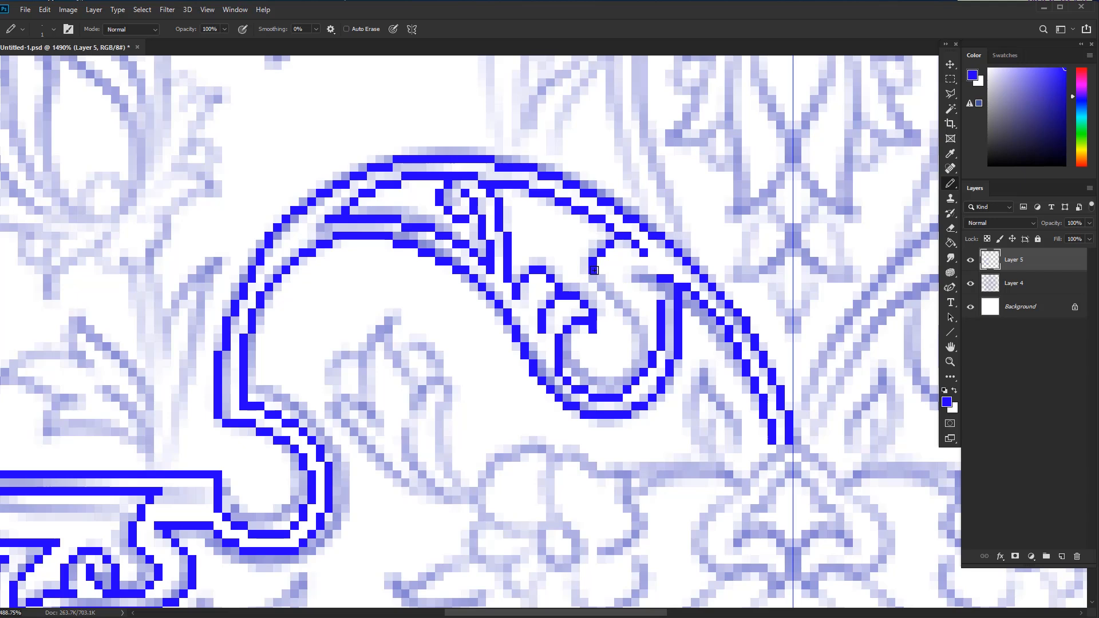
key("ctrl+z")
key("ctrl+z")
key("ctrl+z")
key("ctrl+z")
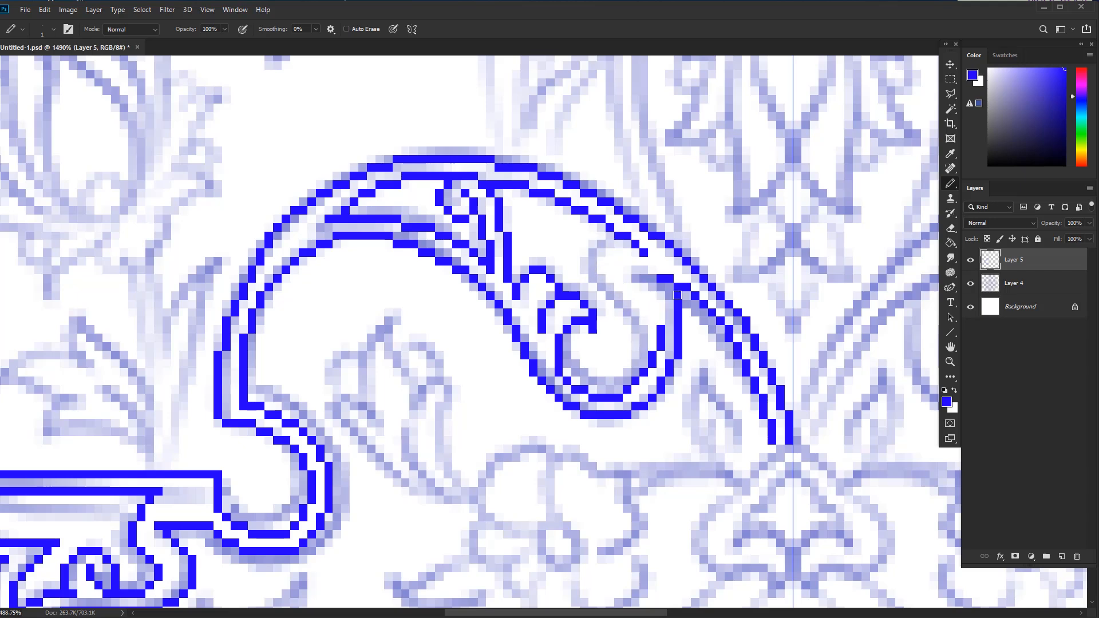
scroll(604, 278, "down", 5)
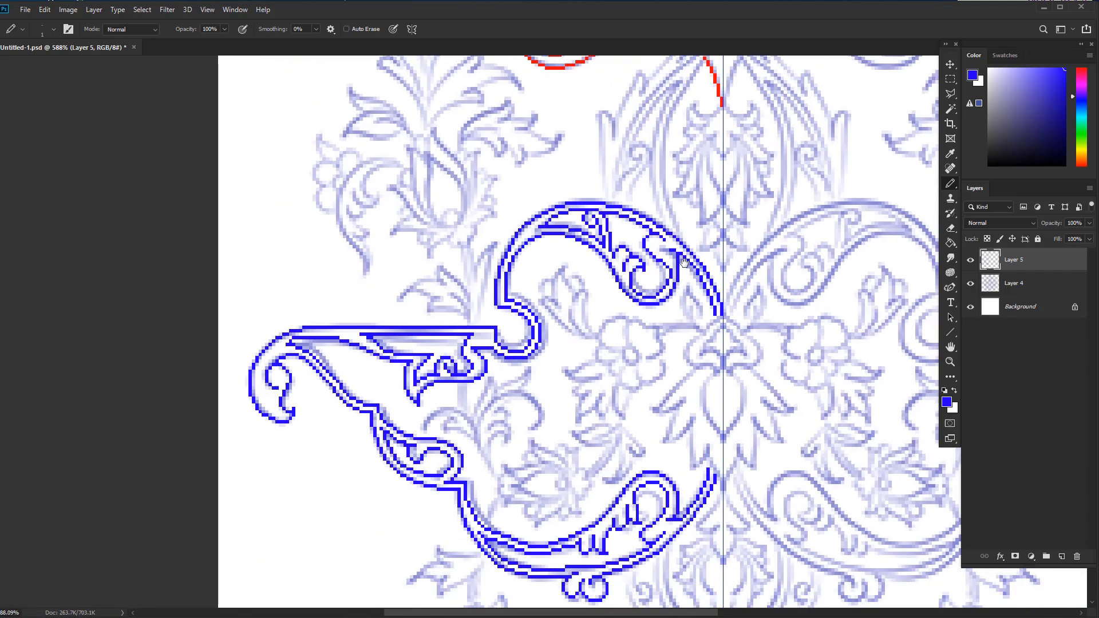
Finish the inner arch details and trace the stem and small curl below the bottom curve in blue
scroll(660, 253, "up", 3)
left_click_drag(675, 275, 646, 249)
scroll(646, 255, "down", 5)
mouse_move(691, 427)
left_mouse_down()
mouse_move(755, 517)
mouse_move(683, 359)
left_mouse_up()
scroll(634, 371, "up", 7)
mouse_move(631, 386)
left_mouse_down()
mouse_move(630, 499)
mouse_move(647, 535)
left_mouse_up()
mouse_move(667, 540)
left_mouse_down()
mouse_move(642, 425)
mouse_move(667, 457)
mouse_move(654, 417)
mouse_move(658, 466)
mouse_move(717, 570)
mouse_move(824, 588)
left_mouse_up()
mouse_move(576, 295)
left_mouse_down()
mouse_move(577, 335)
mouse_move(625, 424)
left_mouse_up()
left_click_drag(697, 464, 722, 480)
left_click_drag(718, 497, 702, 412)
left_click_drag(767, 492, 786, 541)
Trace both outer edges of the tall curved stem rising from the left arch to the centre line, redoing misplaced strokes
mouse_move(634, 184)
left_mouse_down()
mouse_move(676, 491)
mouse_move(724, 553)
mouse_move(688, 552)
mouse_move(637, 516)
mouse_move(610, 473)
mouse_move(602, 410)
mouse_move(550, 401)
left_mouse_up()
key("ctrl+z")
mouse_move(674, 120)
left_mouse_down()
mouse_move(678, 252)
mouse_move(744, 252)
left_mouse_up()
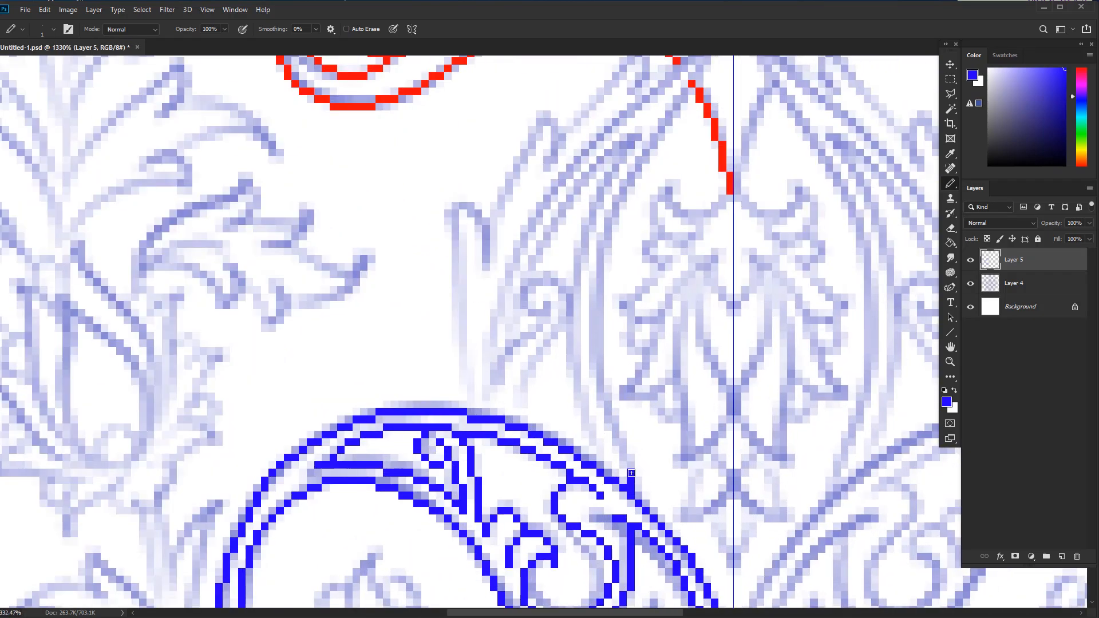
mouse_move(609, 421)
left_mouse_down()
mouse_move(595, 286)
mouse_move(608, 233)
left_mouse_up()
left_click_drag(638, 176, 658, 137)
mouse_move(658, 135)
left_mouse_down()
mouse_move(634, 264)
mouse_move(662, 220)
left_mouse_up()
left_click_drag(683, 191, 706, 137)
scroll(710, 436, "down", 5)
scroll(682, 430, "up", 4)
left_click_drag(651, 496, 529, 435)
key("ctrl+z")
scroll(515, 412, "up", 2)
mouse_move(554, 486)
left_mouse_down()
mouse_move(566, 389)
mouse_move(599, 300)
mouse_move(674, 197)
left_mouse_up()
left_click_drag(722, 155, 746, 136)
left_click_drag(767, 136, 666, 321)
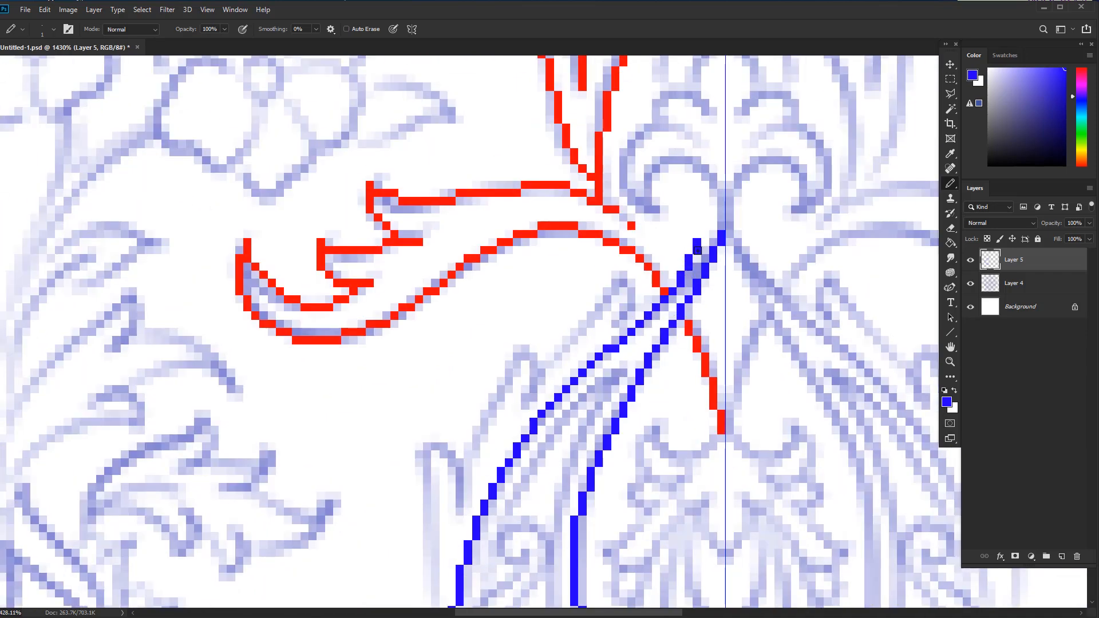
Trace the inner line parallel to the right edge of the tall curved stem in blue
scroll(723, 196, "down", 5)
scroll(684, 507, "up", 5)
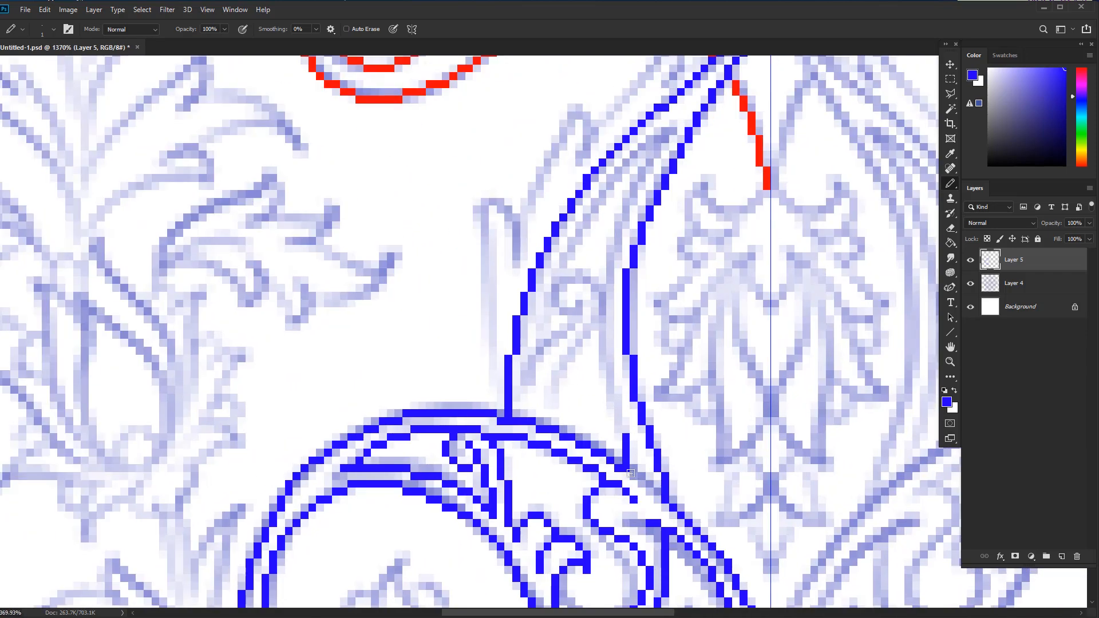
mouse_move(627, 422)
left_mouse_down()
mouse_move(609, 310)
mouse_move(627, 217)
left_mouse_up()
left_click_drag(630, 215, 622, 363)
left_click_drag(625, 359, 635, 334)
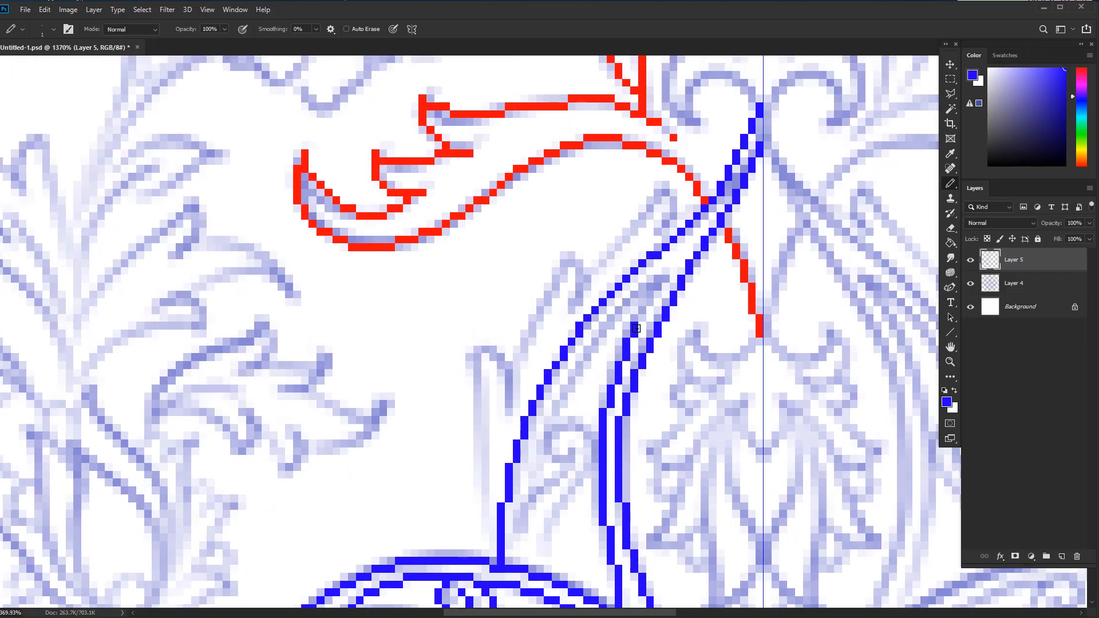
Trace the small spiral, the short leaf lines and the left inner line inside the tall curved stem
left_click_drag(574, 520, 599, 456)
mouse_move(541, 500)
left_mouse_down()
mouse_move(558, 438)
mouse_move(597, 395)
mouse_move(573, 371)
mouse_move(613, 373)
left_mouse_up()
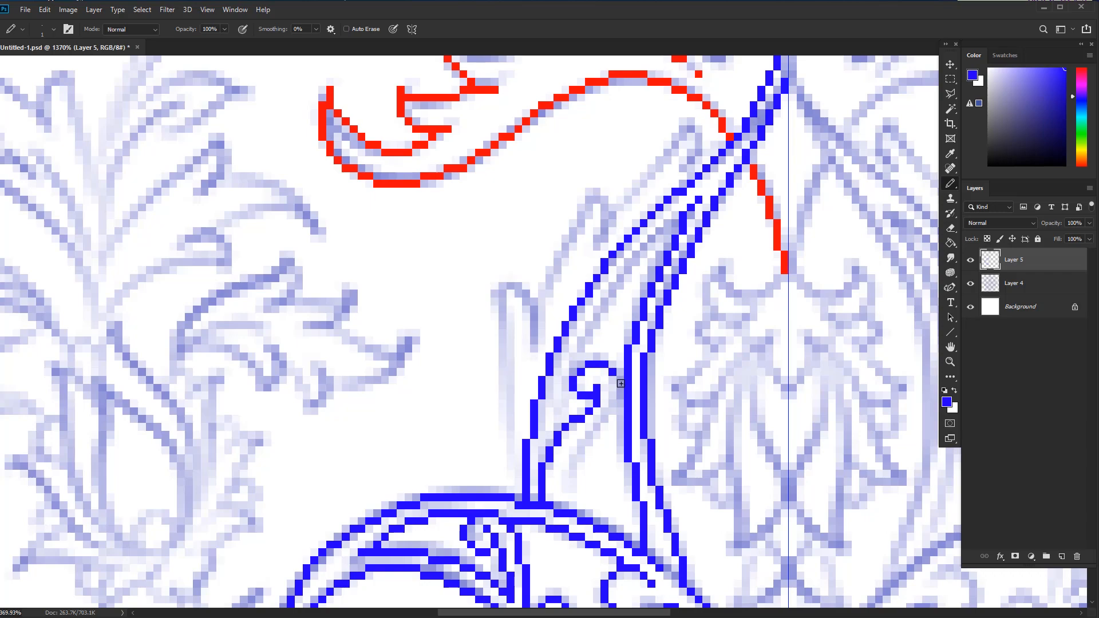
mouse_move(606, 421)
left_mouse_down()
mouse_move(566, 478)
mouse_move(566, 506)
left_mouse_up()
scroll(566, 505, "up", 2)
mouse_move(566, 505)
left_mouse_down()
mouse_move(603, 569)
mouse_move(604, 398)
left_mouse_up()
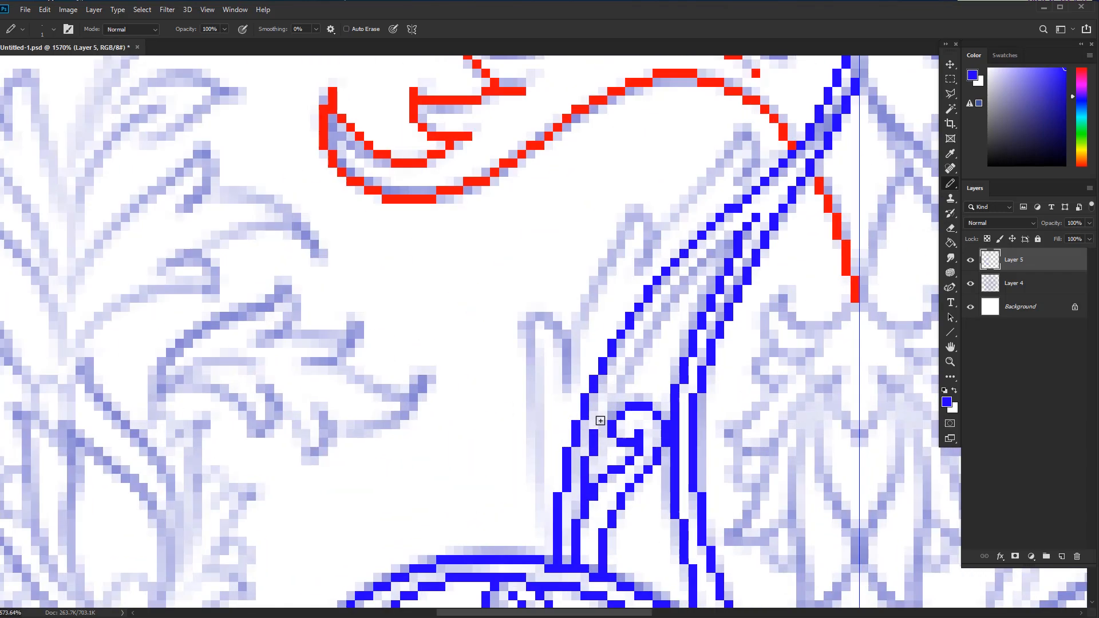
left_click_drag(629, 363, 656, 309)
left_click_drag(689, 275, 741, 226)
Trace the three pointed leaf tips along the outer left side of the tall curved stem
scroll(736, 373, "down", 5)
scroll(715, 464, "up", 4)
scroll(742, 487, "down", 5)
mouse_move(747, 487)
left_mouse_down()
mouse_move(739, 397)
mouse_move(723, 491)
left_mouse_up()
scroll(633, 400, "up", 4)
left_click(595, 487)
left_click(596, 449, "shift")
left_click(588, 312, "shift")
mouse_move(582, 303)
left_mouse_down()
mouse_move(625, 311)
mouse_move(666, 209)
mouse_move(691, 232)
mouse_move(631, 387)
mouse_move(669, 339)
left_mouse_up()
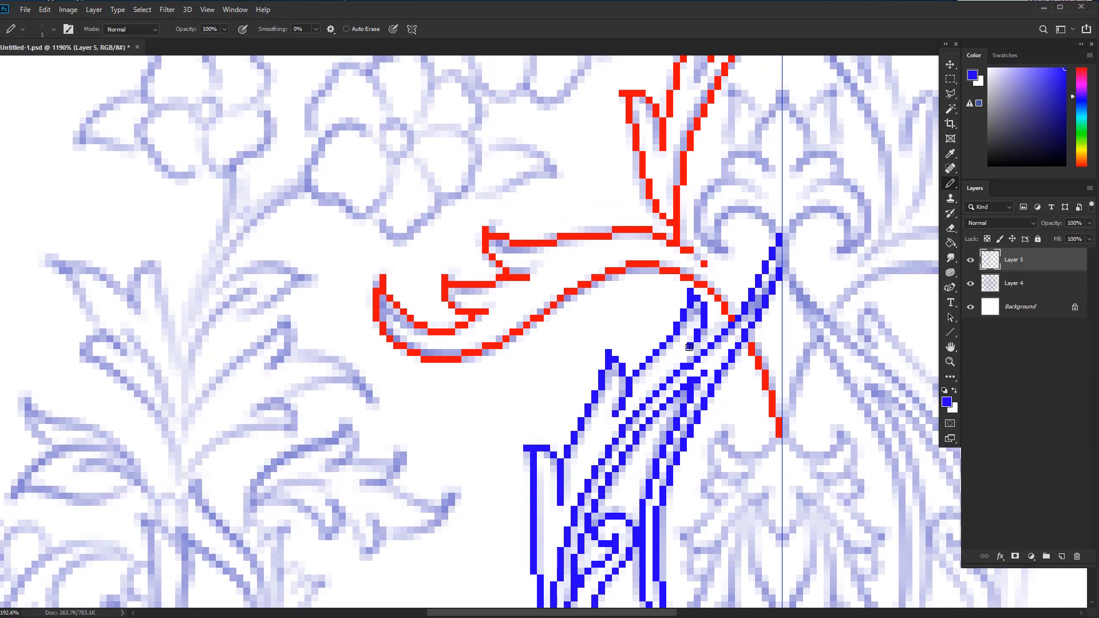
Trace the left half of the curled motif on the centre line just below the arch in red
scroll(730, 391, "down", 6)
left_click_drag(815, 585, 722, 391)
left_click(654, 210, "alt")
left_click_drag(658, 360, 705, 400)
left_click_drag(605, 433, 610, 424)
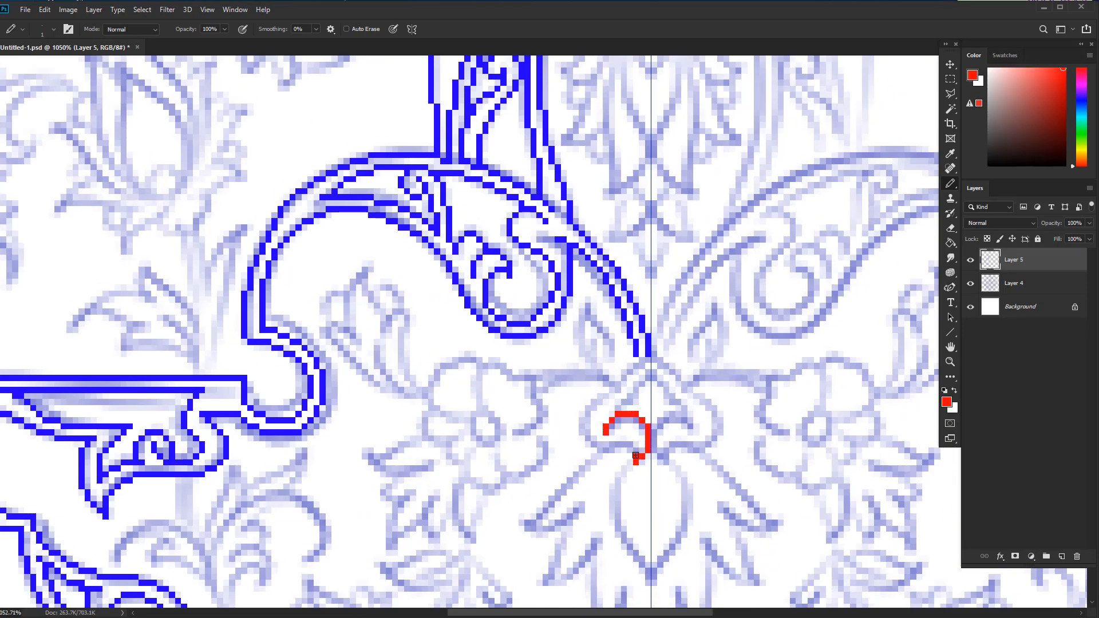
scroll(635, 462, "up", 2)
mouse_move(646, 468)
left_mouse_down()
mouse_move(637, 480)
mouse_move(574, 452)
mouse_move(566, 379)
mouse_move(656, 309)
left_mouse_up()
scroll(690, 395, "down", 3)
Trace the left half of the central petal and the pointed leaves beside it in blue below the red motif
mouse_move(635, 358)
left_mouse_down()
mouse_move(657, 327)
mouse_move(658, 257)
mouse_move(636, 347)
mouse_move(632, 449)
mouse_move(668, 505)
left_mouse_up()
left_click(657, 254, "alt")
scroll(644, 360, "up", 3)
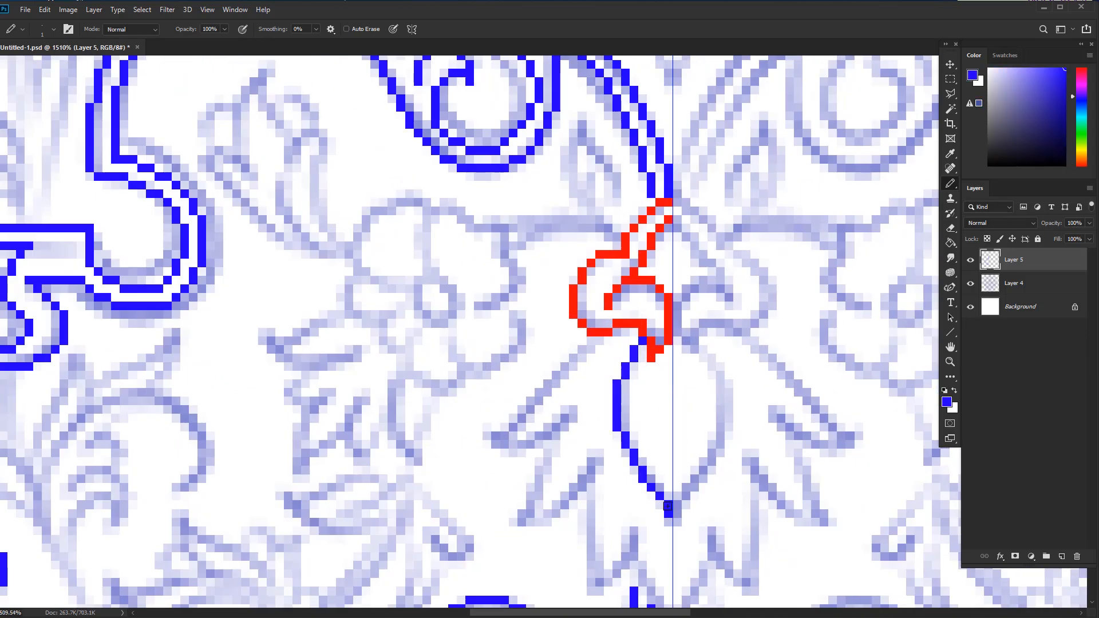
scroll(668, 505, "up", 1)
mouse_move(647, 308)
left_mouse_down()
mouse_move(524, 415)
mouse_move(571, 426)
mouse_move(619, 383)
left_mouse_up()
mouse_move(591, 420)
left_mouse_down()
mouse_move(573, 493)
mouse_move(602, 497)
mouse_move(638, 430)
left_mouse_up()
left_click_drag(638, 430, 629, 328)
left_click(630, 347)
left_click(630, 471, "shift")
left_click_drag(630, 470, 677, 407)
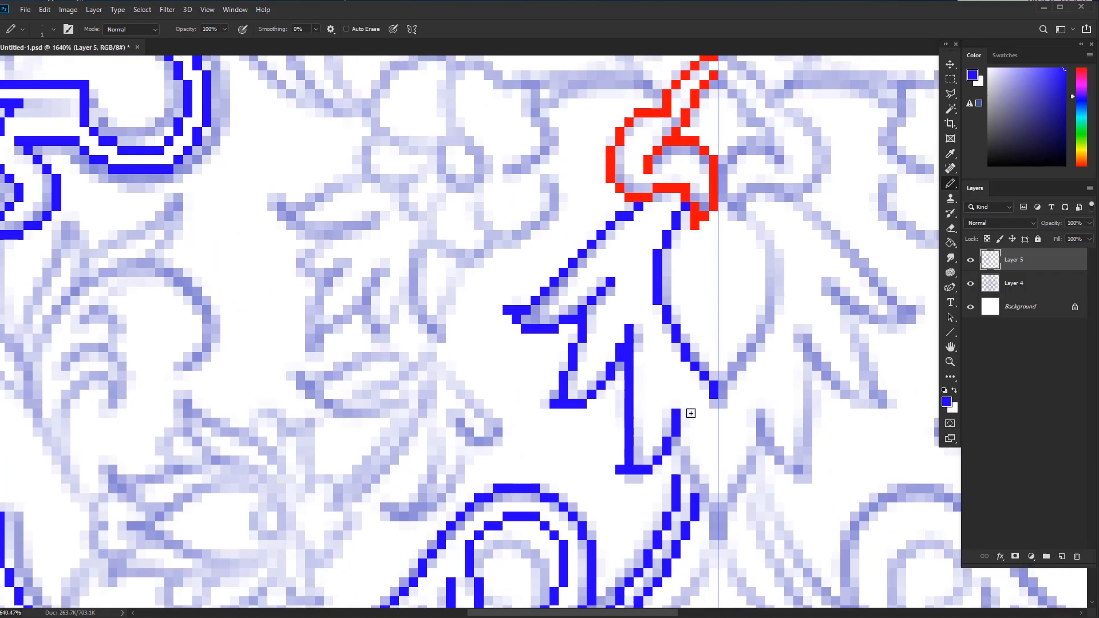
Trace the left half of the small calyx beneath the bottom curve on the centre line in red, redoing one stroke
left_click(706, 536, "alt")
scroll(710, 532, "down", 6)
left_click_drag(724, 514, 714, 420)
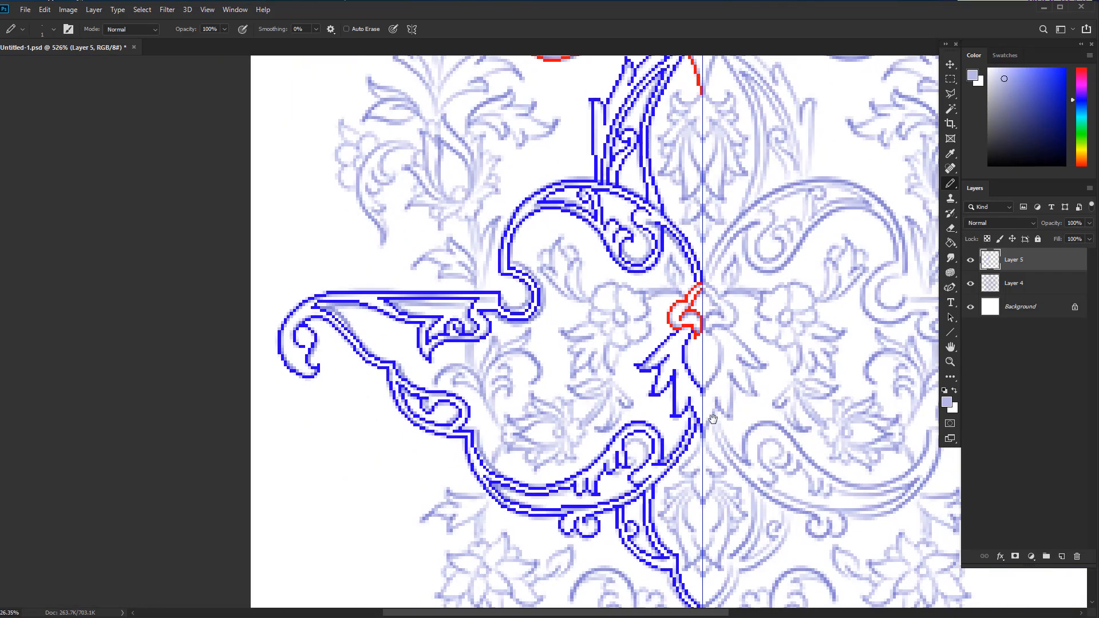
left_click(692, 327, "alt")
scroll(701, 442, "up", 4)
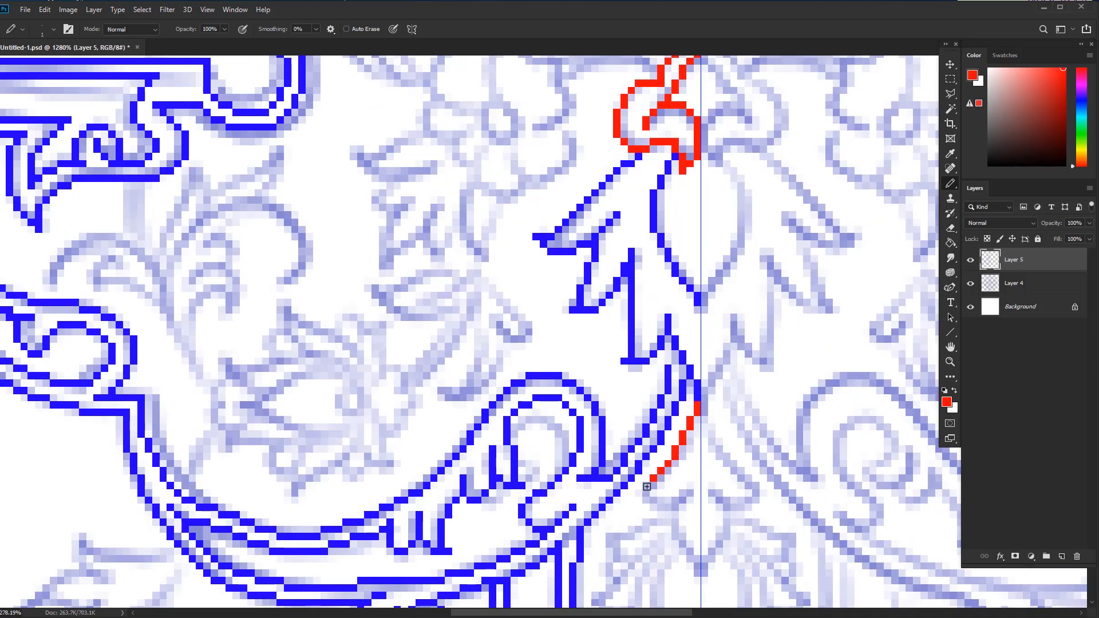
left_click_drag(671, 502, 694, 577)
key("ctrl+z")
left_click_drag(668, 502, 695, 580)
scroll(670, 377, "down", 3)
scroll(671, 377, "down", 5)
Trace the left side of the inner petal under the red calyx in blue, replacing the misplaced strokes
left_click(655, 287, "alt")
scroll(655, 287, "up", 6)
left_click_drag(642, 395, 623, 458)
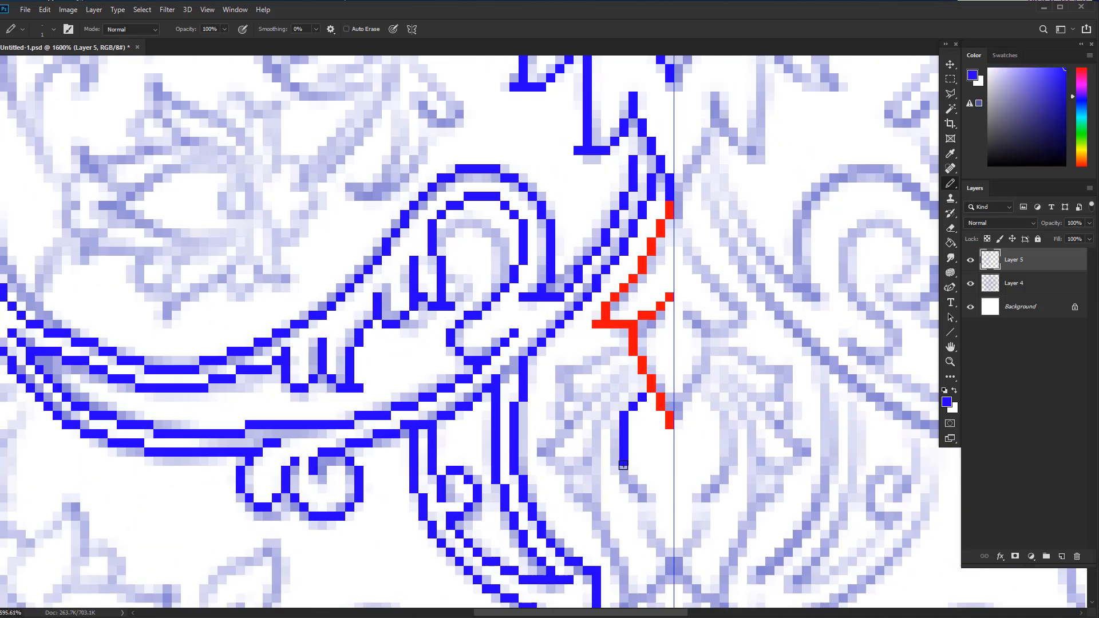
key("ctrl+z")
key("ctrl+z")
scroll(652, 412, "down", 5)
scroll(643, 400, "up", 5)
mouse_move(649, 414)
left_mouse_down()
mouse_move(610, 366)
mouse_move(639, 298)
left_mouse_up()
left_click_drag(648, 420, 668, 464)
Trace the outer petals around the blue petal in turquoise, redoing the first attempt, and save the document
scroll(710, 428, "down", 3)
left_click(1081, 120)
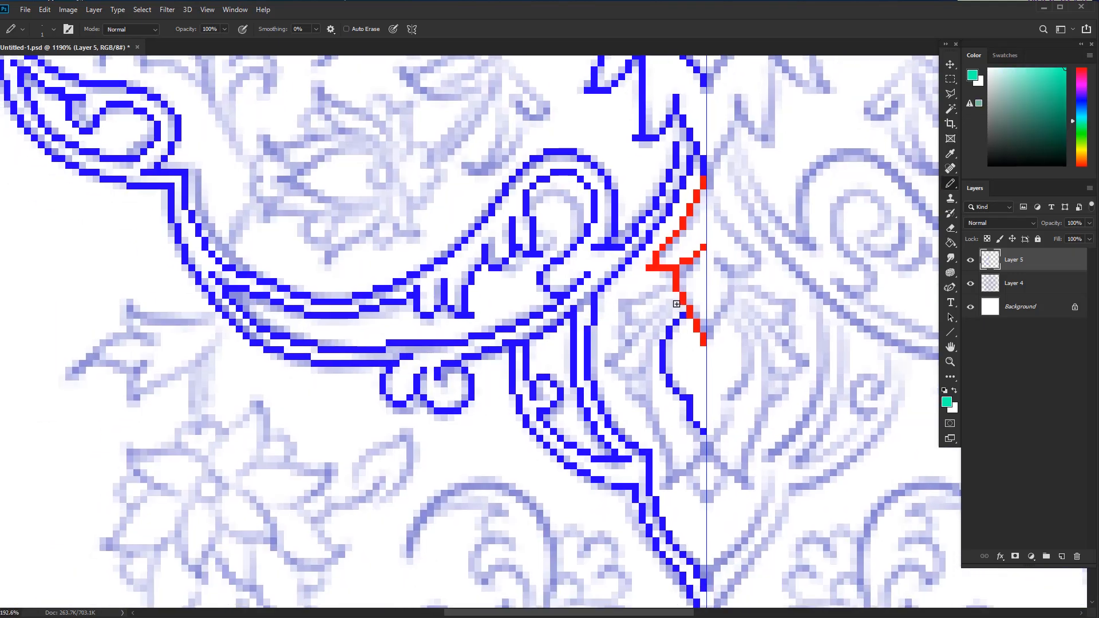
mouse_move(658, 325)
left_mouse_down()
mouse_move(651, 403)
mouse_move(671, 477)
left_mouse_up()
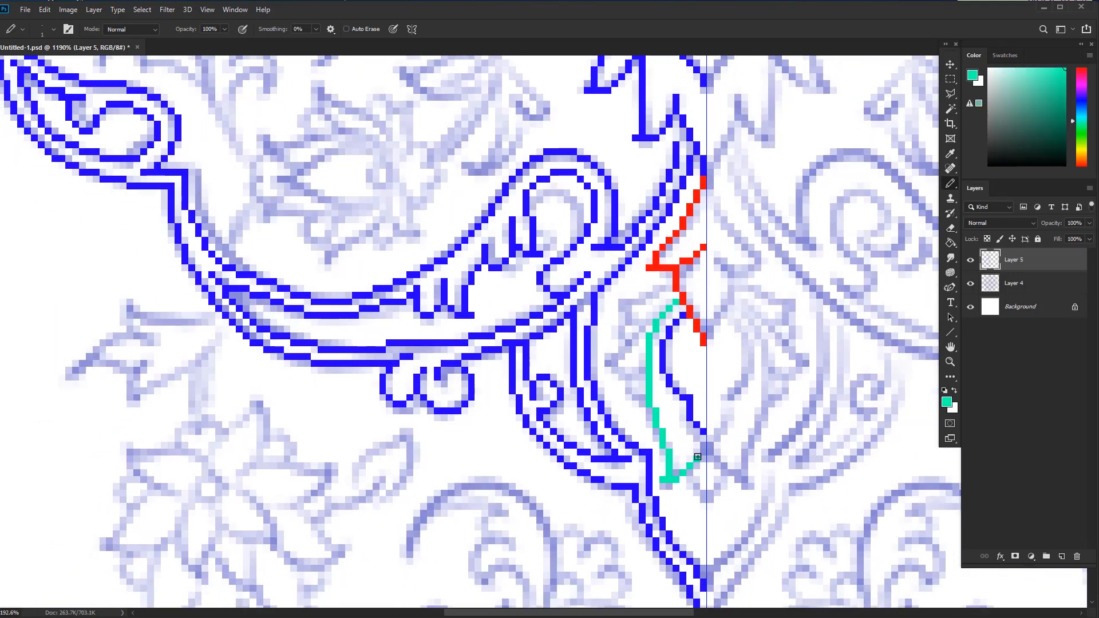
key("ctrl+z")
key("ctrl+z")
key("ctrl+z")
mouse_move(658, 348)
left_mouse_down()
mouse_move(663, 326)
mouse_move(651, 380)
mouse_move(664, 428)
left_mouse_up()
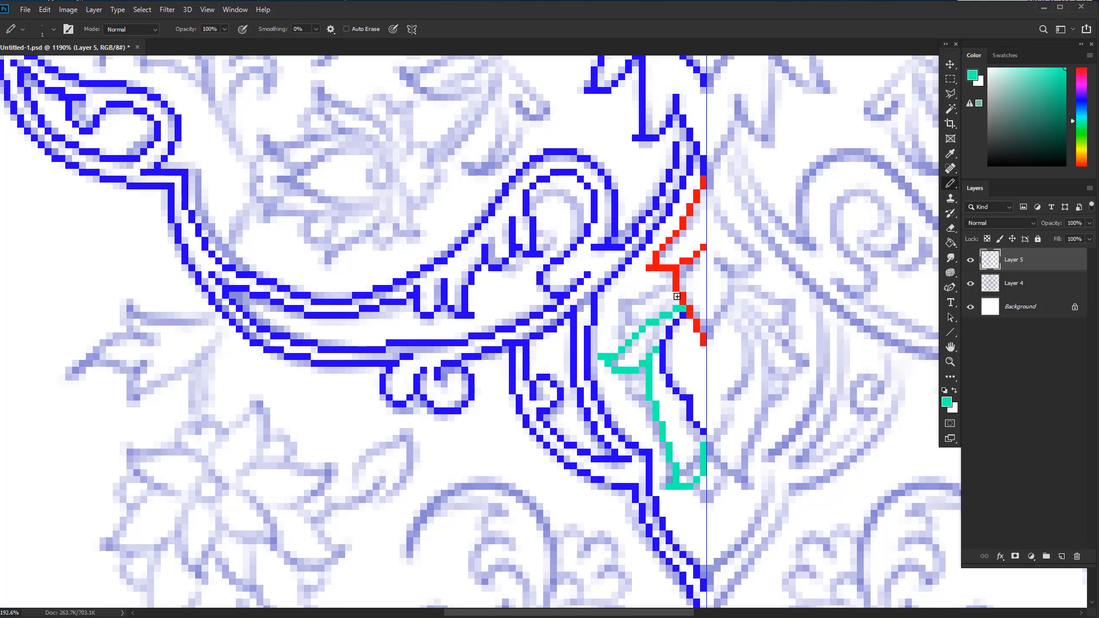
left_click_drag(616, 296, 635, 331)
scroll(726, 462, "down", 3)
left_click_drag(702, 426, 698, 418)
key("ctrl+s")
Trace the petals of the leftmost top flower in turquoise around its red centre, redoing one stroke
scroll(681, 407, "up", 4)
scroll(693, 446, "down", 5)
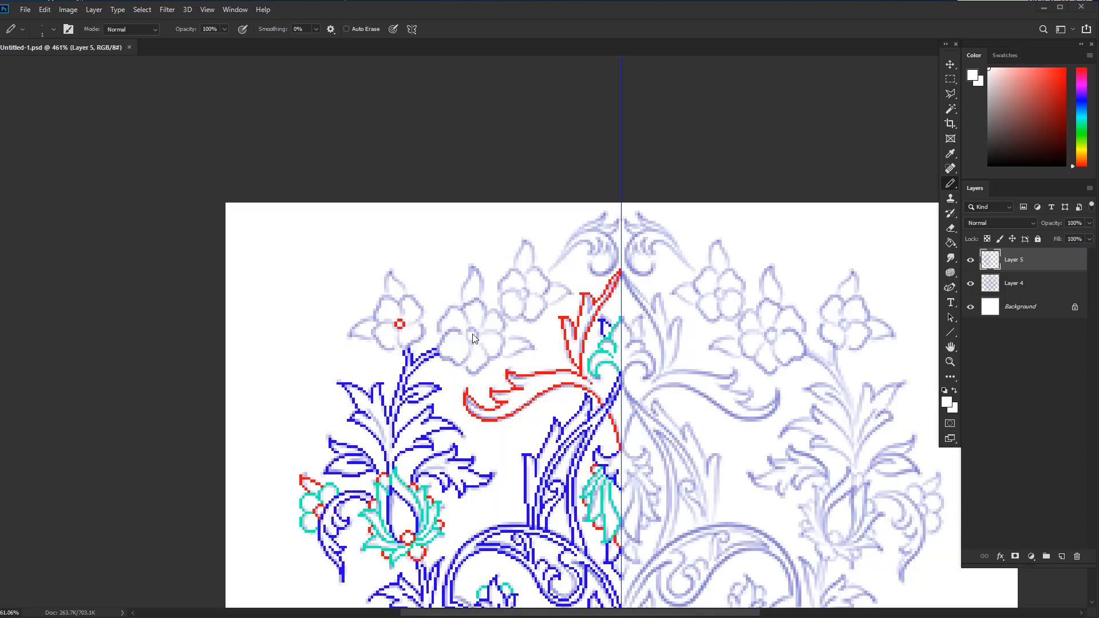
scroll(461, 344, "up", 4)
left_click(744, 301, "alt")
mouse_move(332, 293)
left_mouse_down()
mouse_move(327, 309)
mouse_move(339, 299)
left_mouse_up()
left_click(783, 325, "alt")
scroll(365, 291, "up", 3)
mouse_move(452, 338)
left_mouse_down()
mouse_move(404, 330)
mouse_move(420, 416)
mouse_move(470, 358)
mouse_move(527, 398)
mouse_move(555, 276)
mouse_move(489, 239)
left_mouse_up()
mouse_move(476, 310)
left_mouse_down()
mouse_move(476, 255)
mouse_move(479, 304)
left_mouse_up()
key("ctrl+z")
mouse_move(473, 237)
left_mouse_down()
mouse_move(412, 241)
mouse_move(395, 321)
left_mouse_up()
Trace the second top flower with a red centre circle and turquoise petals
left_click(484, 348, "alt")
mouse_move(737, 358)
left_mouse_down()
mouse_move(703, 366)
mouse_move(746, 367)
left_mouse_up()
left_click_drag(761, 405, 708, 350)
left_click(502, 229, "alt")
mouse_move(639, 312)
left_mouse_down()
mouse_move(630, 304)
mouse_move(558, 372)
left_mouse_up()
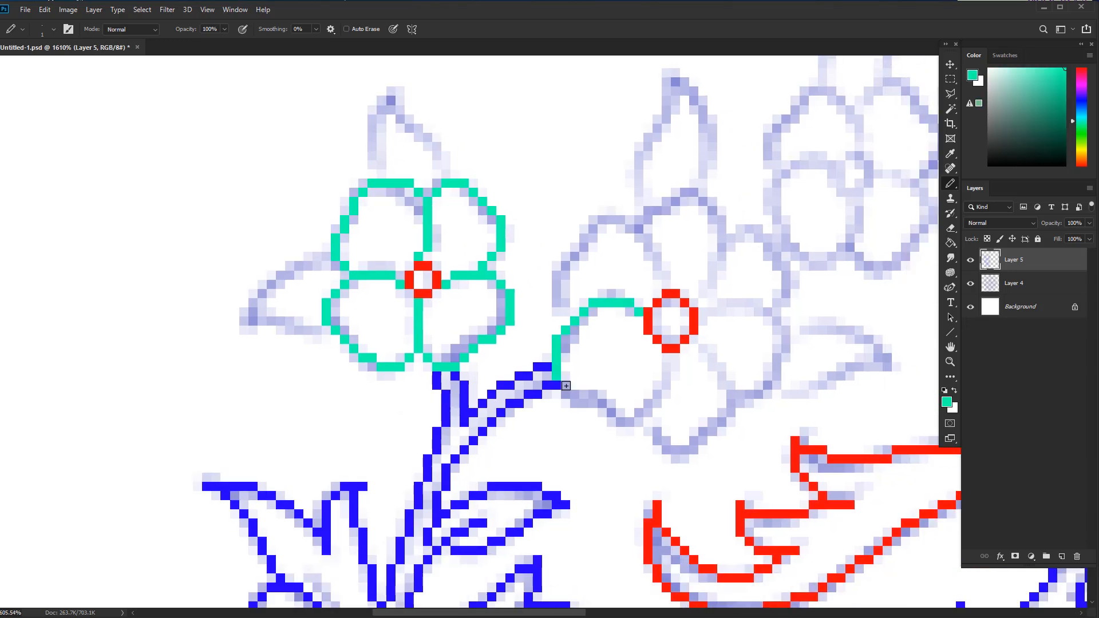
mouse_move(611, 406)
left_mouse_down()
mouse_move(675, 366)
mouse_move(669, 412)
mouse_move(720, 432)
mouse_move(734, 402)
mouse_move(695, 341)
left_mouse_up()
mouse_move(667, 289)
left_mouse_down()
mouse_move(635, 221)
mouse_move(564, 252)
mouse_move(559, 315)
left_mouse_up()
mouse_move(699, 298)
left_mouse_down()
mouse_move(723, 229)
mouse_move(712, 198)
left_mouse_up()
mouse_move(709, 313)
left_mouse_down()
mouse_move(770, 312)
mouse_move(779, 352)
mouse_move(766, 387)
mouse_move(736, 395)
left_mouse_up()
mouse_move(730, 241)
left_mouse_down()
mouse_move(773, 236)
mouse_move(777, 302)
left_mouse_up()
left_click_drag(761, 411, 727, 410)
left_click(733, 381, "alt")
left_click_drag(710, 321, 751, 319)
mouse_move(666, 332)
left_mouse_down()
mouse_move(675, 370)
mouse_move(644, 267)
mouse_move(585, 343)
mouse_move(603, 347)
mouse_move(592, 397)
mouse_move(653, 446)
mouse_move(685, 446)
mouse_move(746, 357)
mouse_move(694, 352)
left_mouse_up()
Trace the third top flower with a red centre and turquoise petals, redoing the misplaced strokes
left_click(590, 414, "alt")
mouse_move(752, 301)
left_mouse_down()
mouse_move(677, 273)
mouse_move(676, 294)
left_mouse_up()
scroll(647, 293, "down", 4)
left_click(830, 387, "alt")
scroll(370, 325, "up", 5)
mouse_move(384, 338)
left_mouse_down()
mouse_move(334, 248)
mouse_move(316, 337)
left_mouse_up()
left_click_drag(310, 377, 461, 344)
mouse_move(408, 471)
left_mouse_down()
mouse_move(329, 450)
mouse_move(418, 391)
mouse_move(410, 383)
left_mouse_up()
left_click(630, 393, "alt")
left_click_drag(603, 321, 641, 323)
key("ctrl+z")
key("ctrl+z")
key("ctrl+z")
key("ctrl+z")
left_click_drag(329, 359, 470, 347)
left_click(458, 351, "alt")
left_click(449, 344, "alt")
left_click(456, 358)
Trace the small pointed leaves around the three top flowers in blue, redoing misplaced strokes
mouse_move(358, 500)
left_mouse_down()
mouse_move(394, 500)
mouse_move(332, 481)
mouse_move(404, 437)
left_mouse_up()
key("ctrl+z")
left_click_drag(546, 469, 567, 470)
left_click_drag(750, 366, 572, 457)
mouse_move(580, 456)
left_mouse_down()
mouse_move(599, 331)
mouse_move(648, 353)
mouse_move(637, 433)
left_mouse_up()
key("ctrl+z")
left_click_drag(664, 431, 613, 432)
left_click_drag(716, 538, 573, 458)
mouse_move(572, 458)
left_mouse_down()
mouse_move(599, 460)
mouse_move(635, 485)
mouse_move(624, 445)
mouse_move(579, 444)
left_mouse_up()
mouse_move(600, 223)
left_mouse_down()
mouse_move(599, 287)
mouse_move(630, 200)
mouse_move(654, 234)
mouse_move(647, 275)
left_mouse_up()
mouse_move(705, 399)
left_mouse_down()
mouse_move(764, 350)
mouse_move(722, 333)
left_mouse_up()
left_click_drag(739, 447, 692, 465)
Trace the curled stem between the third flower and the centre line at the top of the sketch in blue
left_click_drag(706, 360, 558, 475)
left_click_drag(558, 475, 584, 475)
mouse_move(568, 479)
left_mouse_down()
mouse_move(645, 401)
mouse_move(712, 412)
mouse_move(764, 385)
mouse_move(767, 438)
mouse_move(712, 468)
mouse_move(703, 443)
left_mouse_up()
left_click_drag(779, 435, 785, 400)
mouse_move(743, 351)
left_mouse_down()
mouse_move(646, 369)
mouse_move(623, 392)
left_mouse_up()
left_click_drag(559, 463, 566, 451)
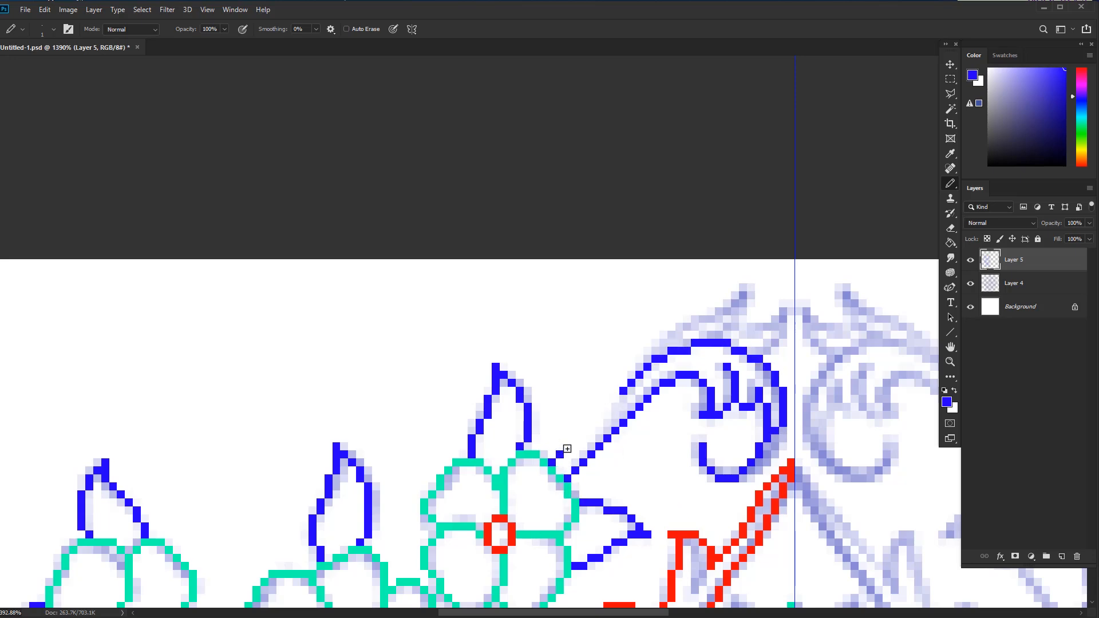
left_click_drag(607, 414, 623, 399)
scroll(599, 466, "down", 10)
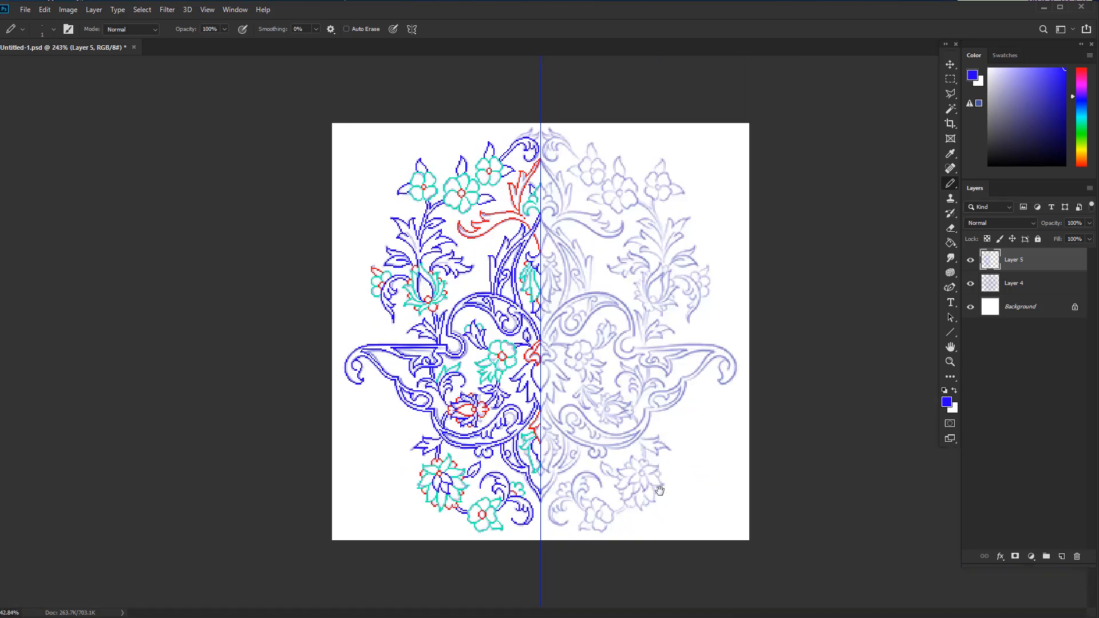
Trace the remaining leaf details along the curled stem at the top of the sketch in blue
scroll(581, 405, "up", 10)
mouse_move(511, 410)
left_mouse_down()
mouse_move(514, 383)
mouse_move(467, 451)
mouse_move(500, 444)
mouse_move(500, 419)
left_mouse_up()
key("alt+[")
left_click(481, 439, "alt")
left_click_drag(450, 447, 516, 372)
key("alt+]")
left_click(531, 383, "alt")
mouse_move(465, 470)
left_mouse_down()
mouse_move(479, 454)
mouse_move(551, 441)
mouse_move(461, 424)
mouse_move(466, 363)
mouse_move(506, 388)
mouse_move(520, 370)
left_mouse_up()
Trace the crest leaf above the curled stem in turquoise, ending at the centre line
scroll(610, 453, "down", 5)
left_click(618, 522, "alt")
scroll(599, 392, "up", 5)
mouse_move(567, 410)
left_mouse_down()
mouse_move(633, 370)
mouse_move(655, 388)
left_mouse_up()
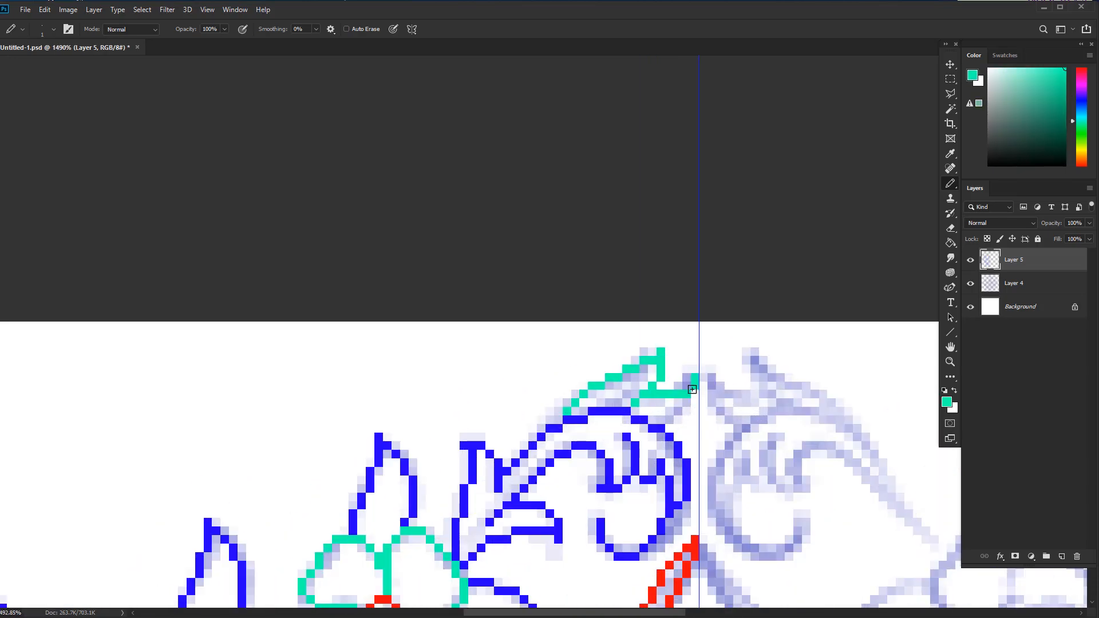
scroll(656, 396, "down", 6)
scroll(655, 396, "down", 3)
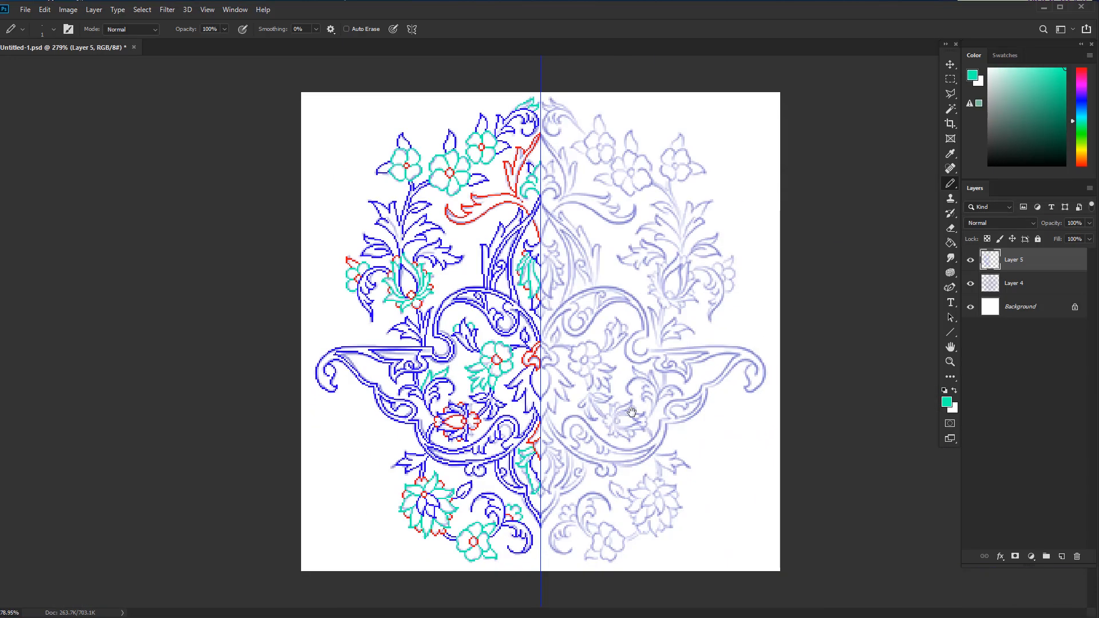
Duplicate the outline layer, flip the copy horizontally and align it with the centre line on the right half
key("ctrl+j")
key("ctrl+t")
right_click(546, 428)
left_click(594, 572)
left_click_drag(413, 425, 606, 427)
key("Return")
key("Right")
key("Right")
key("Right")
key("Up")
scroll(586, 395, "up", 5)
scroll(584, 394, "down", 4)
scroll(584, 393, "down", 5)
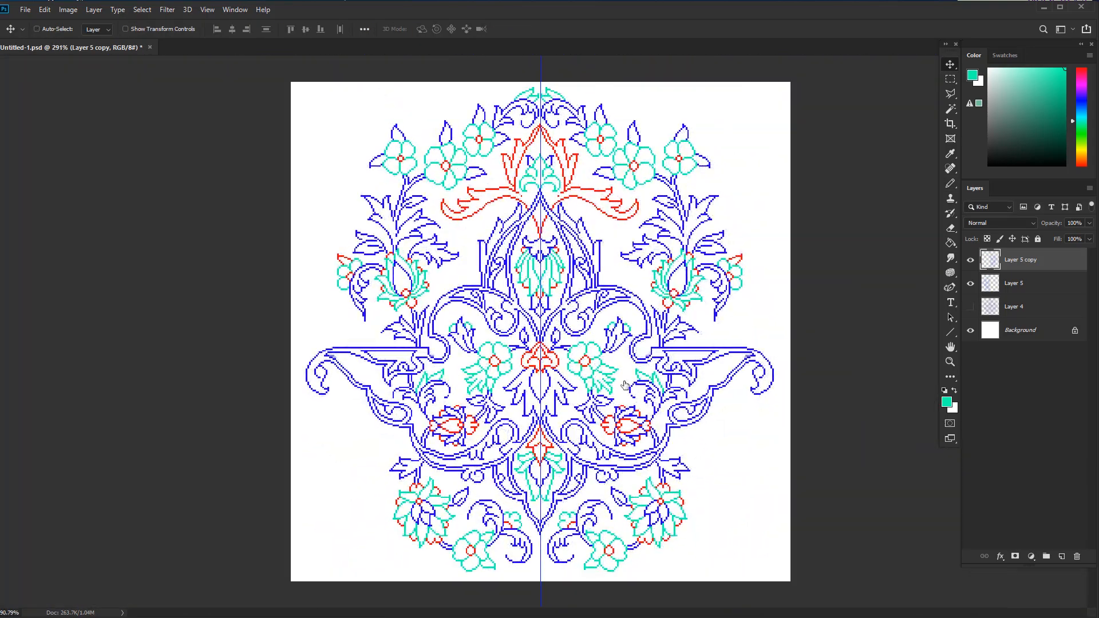
Merge the mirrored outline copy with the original outline layer
key("e")
left_click(522, 197, "ctrl")
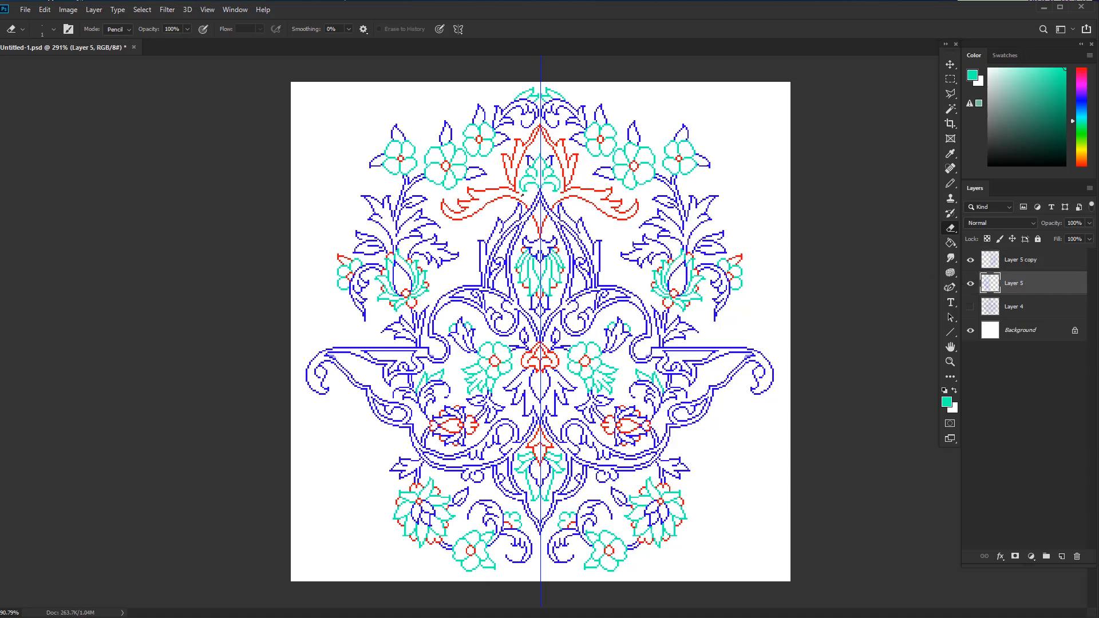
left_click(1024, 265, "ctrl")
key("ctrl+e")
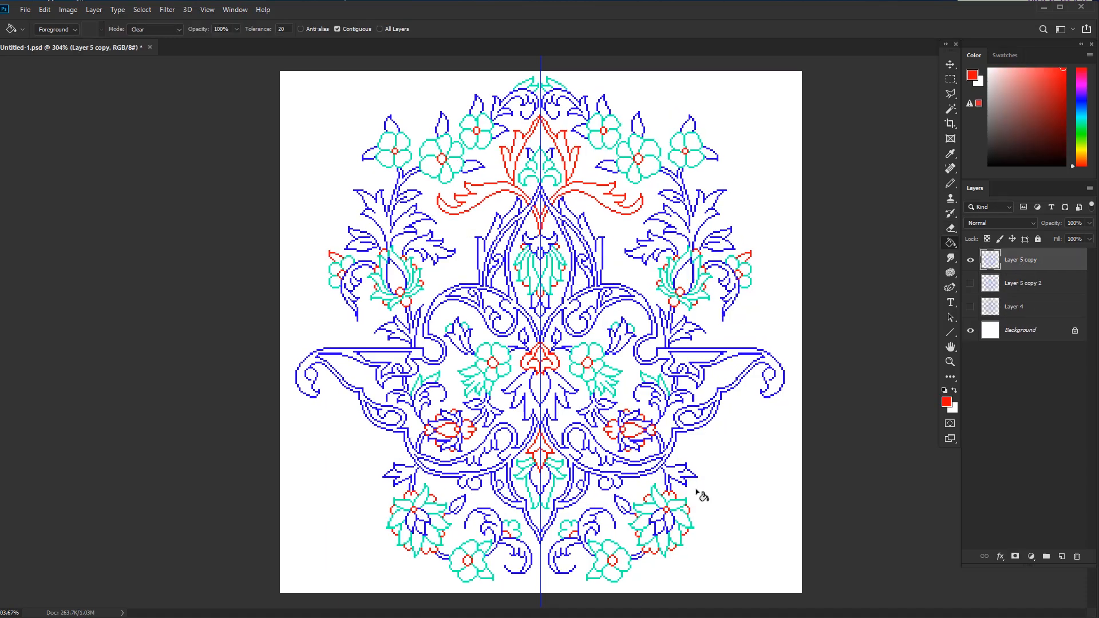
Fill the background beige and the medallion's inner areas, including both wings and the top arch, light blue
left_click(1005, 55)
left_click(970, 73)
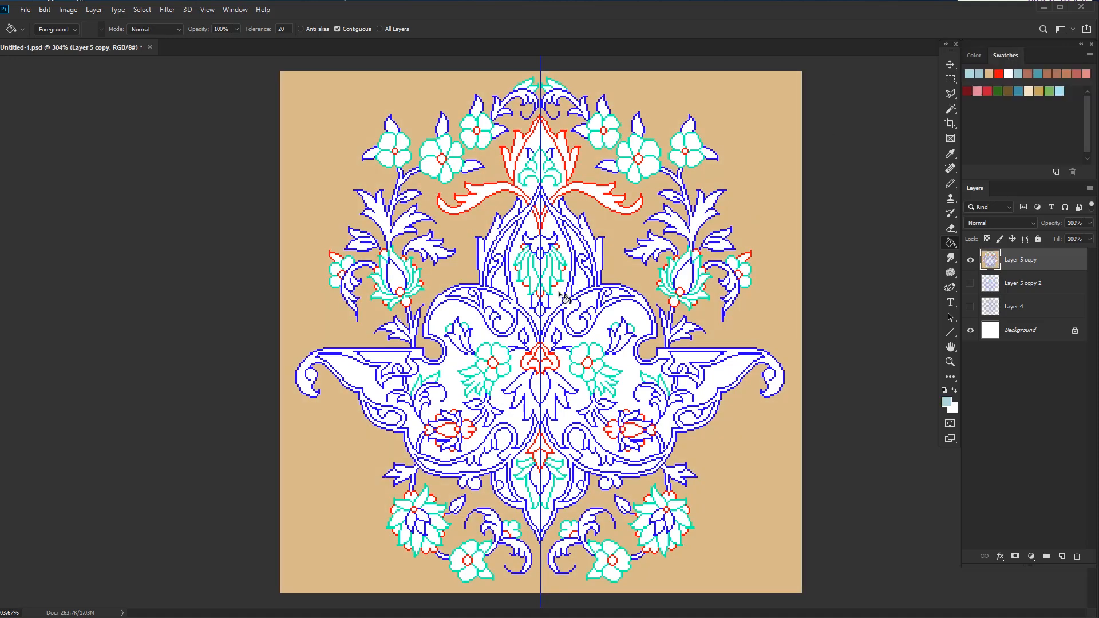
left_click(581, 253)
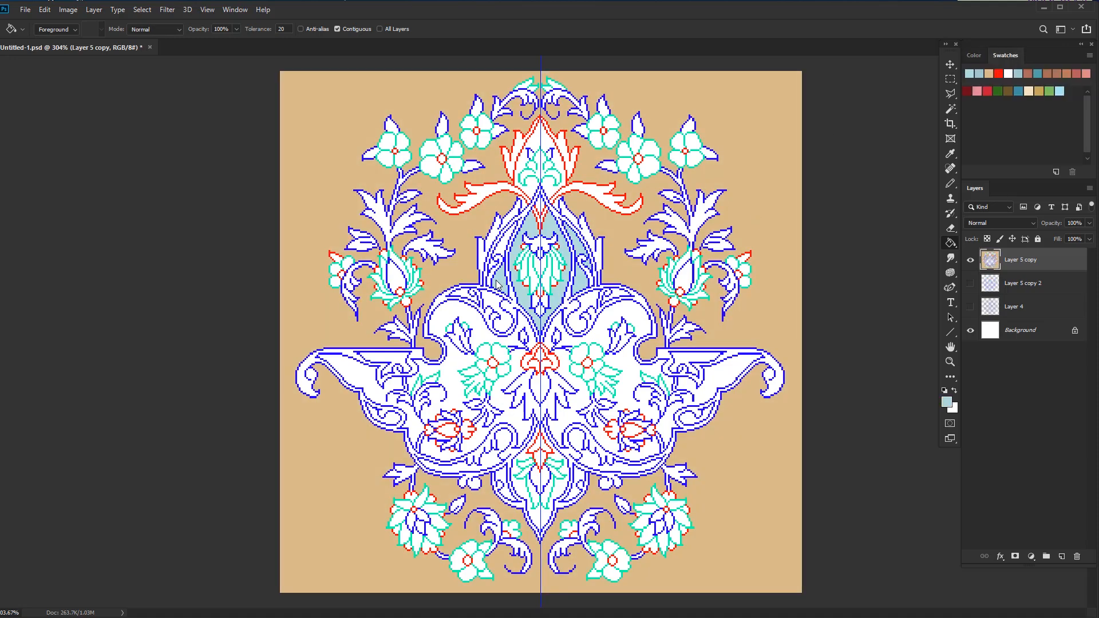
left_click(495, 312)
left_click(584, 312)
left_click(632, 312)
mouse_move(715, 371)
left_mouse_down()
mouse_move(647, 450)
mouse_move(569, 462)
mouse_move(519, 487)
mouse_move(511, 434)
left_mouse_up()
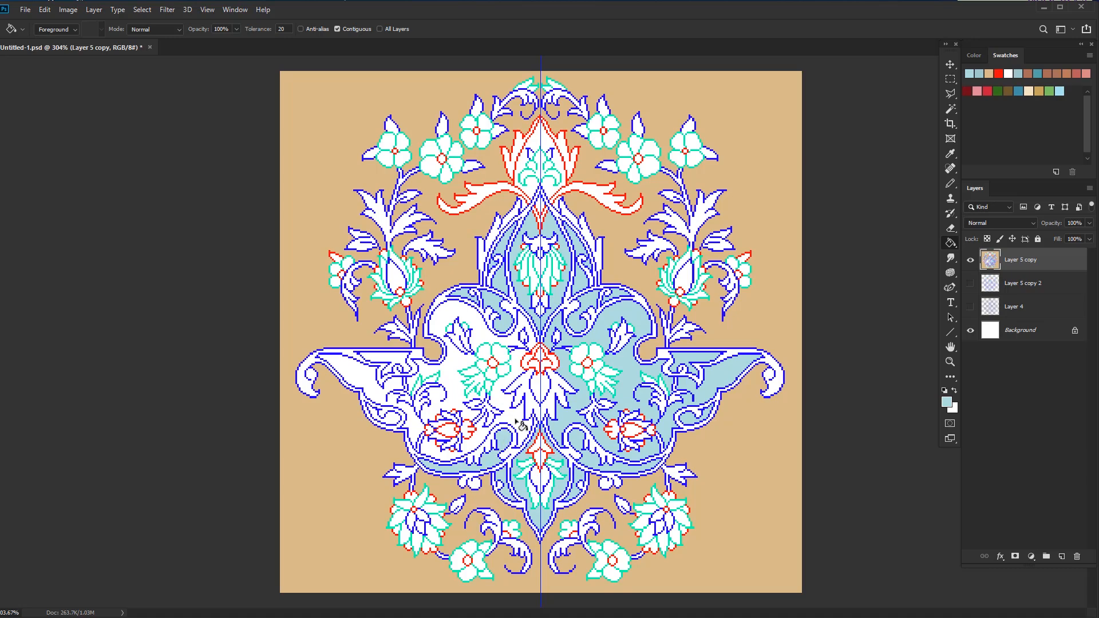
left_click(514, 439)
left_click(397, 368)
left_click(550, 188)
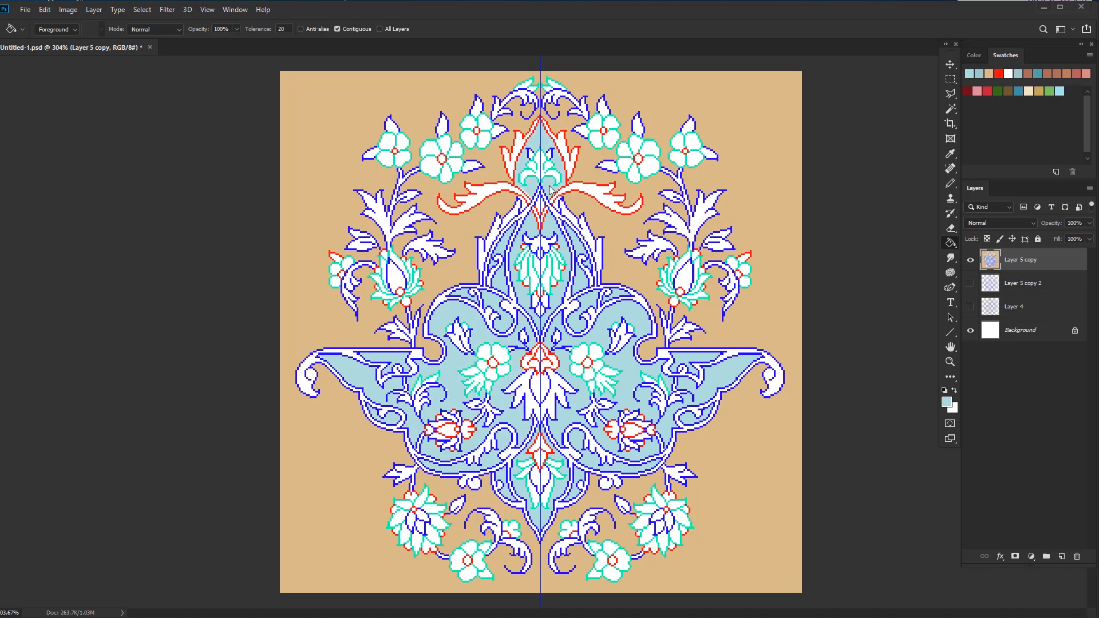
Fill the medallion's scrolling border bands and the red-outlined leaves at its top with dusty red
left_click(645, 306)
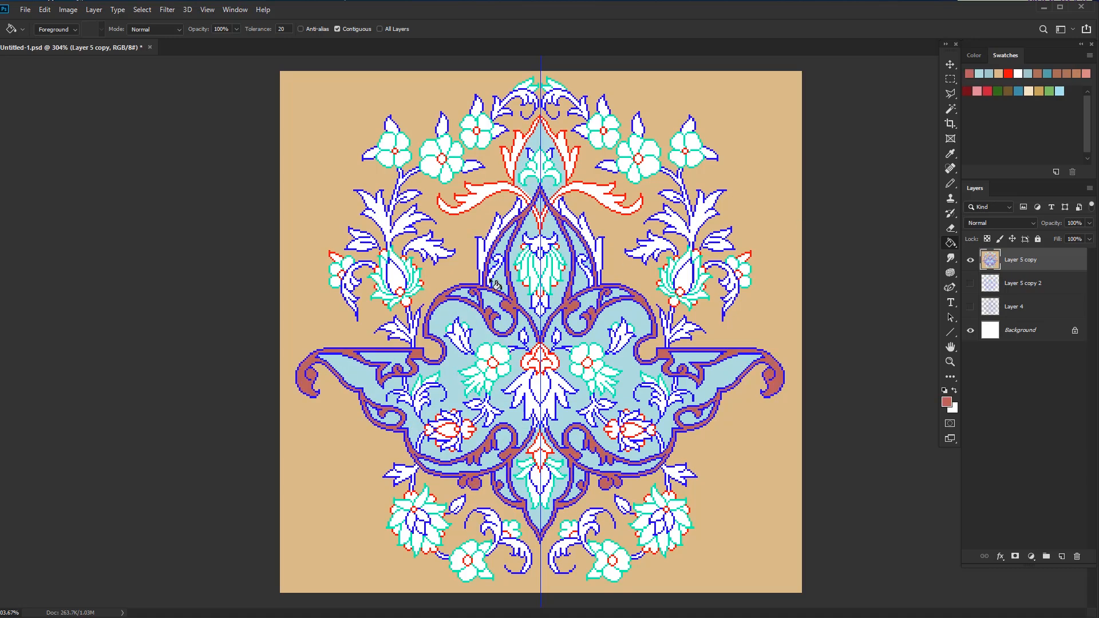
left_click(539, 207)
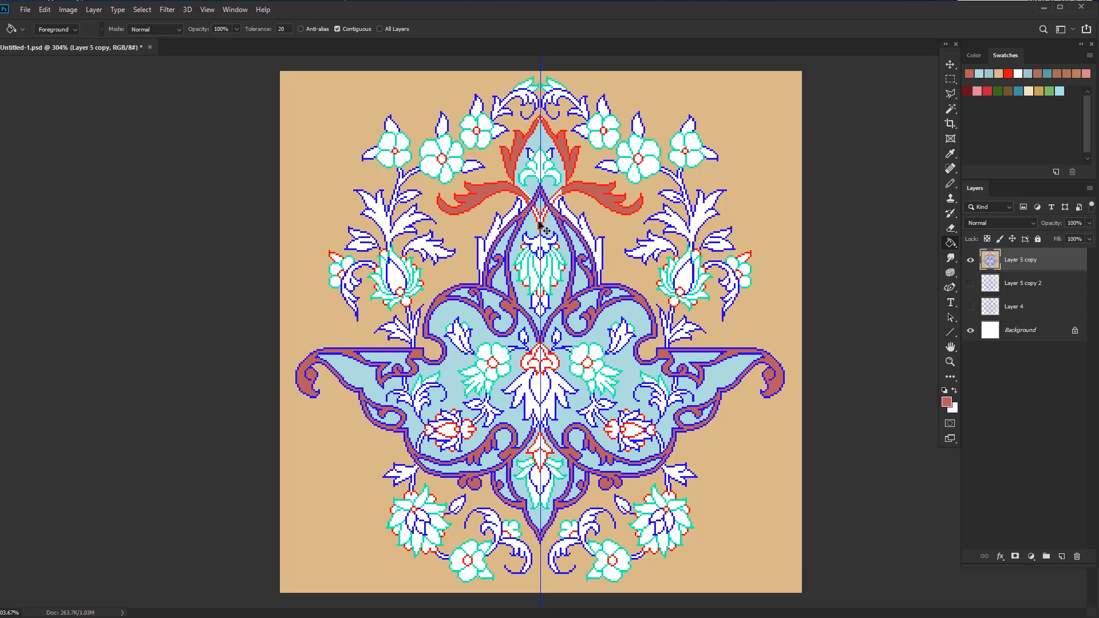
Fill the petals of the large lower flowers and the four inner top flowers with dark red
left_click(975, 56)
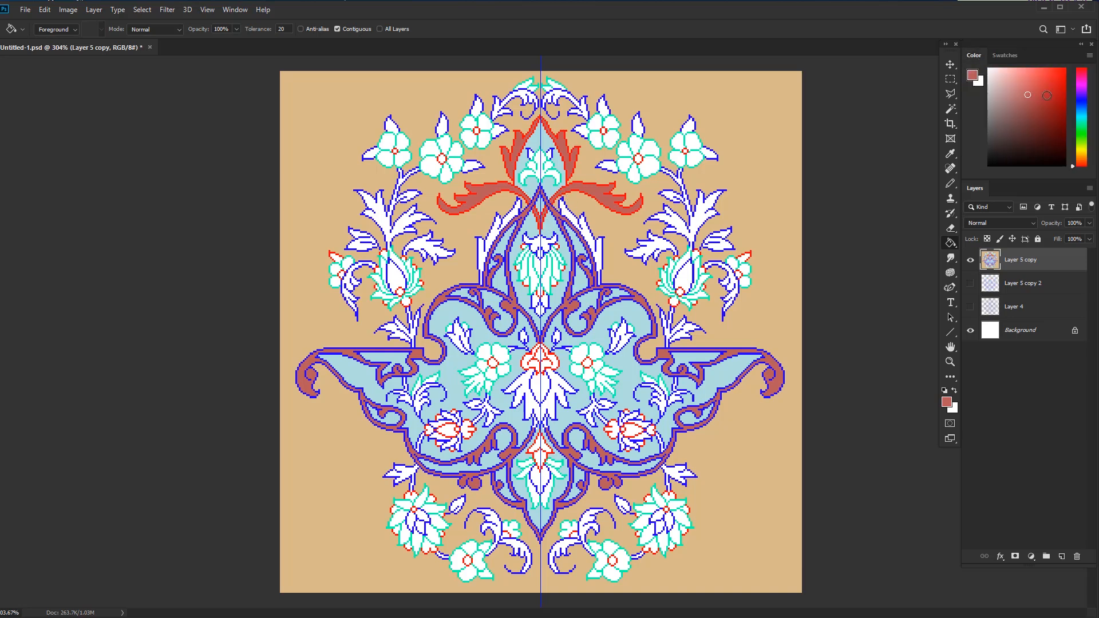
mouse_move(659, 501)
left_mouse_down()
mouse_move(648, 530)
mouse_move(674, 508)
left_mouse_up()
mouse_move(423, 498)
left_mouse_down()
mouse_move(419, 544)
mouse_move(434, 508)
left_mouse_up()
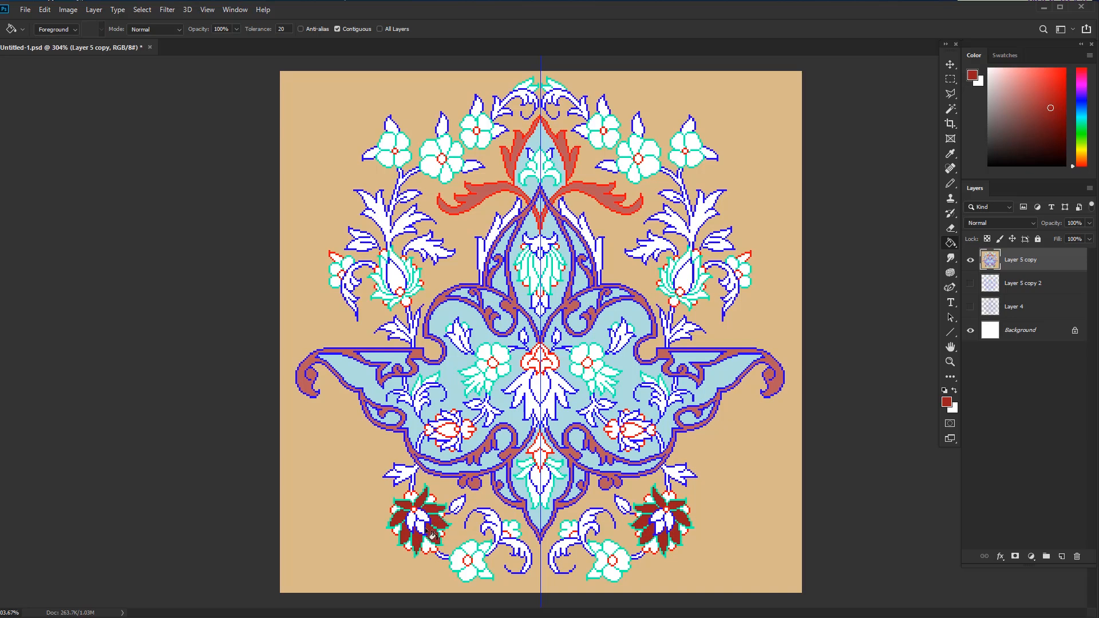
left_click(645, 157)
left_click(613, 140)
left_click(484, 139)
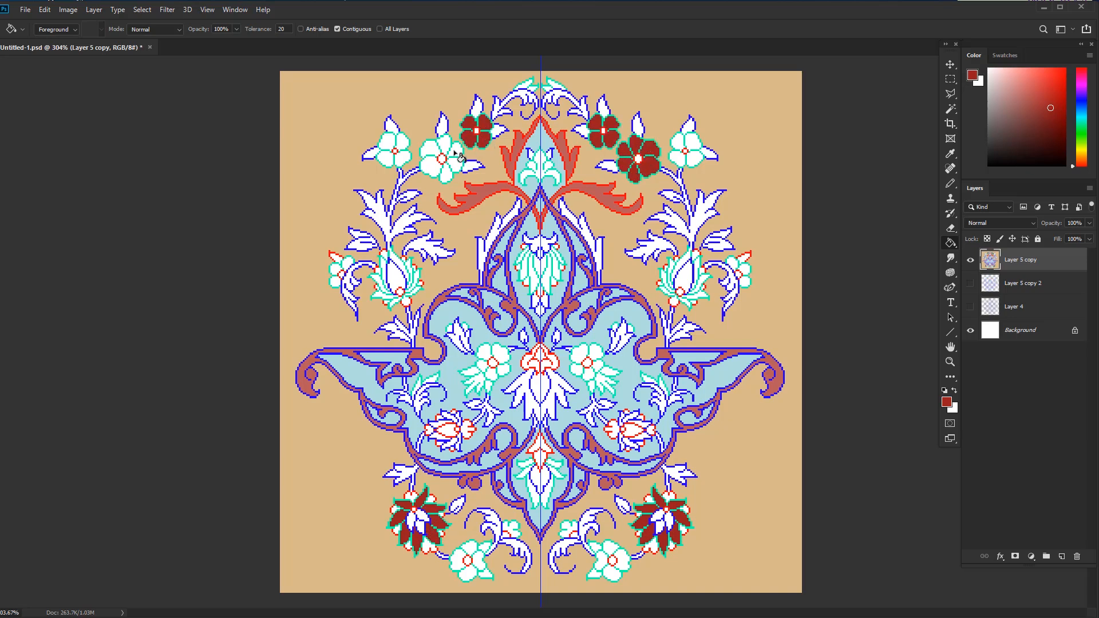
left_click(454, 171)
Fill the outer petals of the two side tulips and the petals of the two bottom flowers with pink
mouse_move(667, 287)
left_mouse_down()
mouse_move(697, 269)
mouse_move(692, 292)
left_mouse_up()
left_click_drag(422, 285, 388, 298)
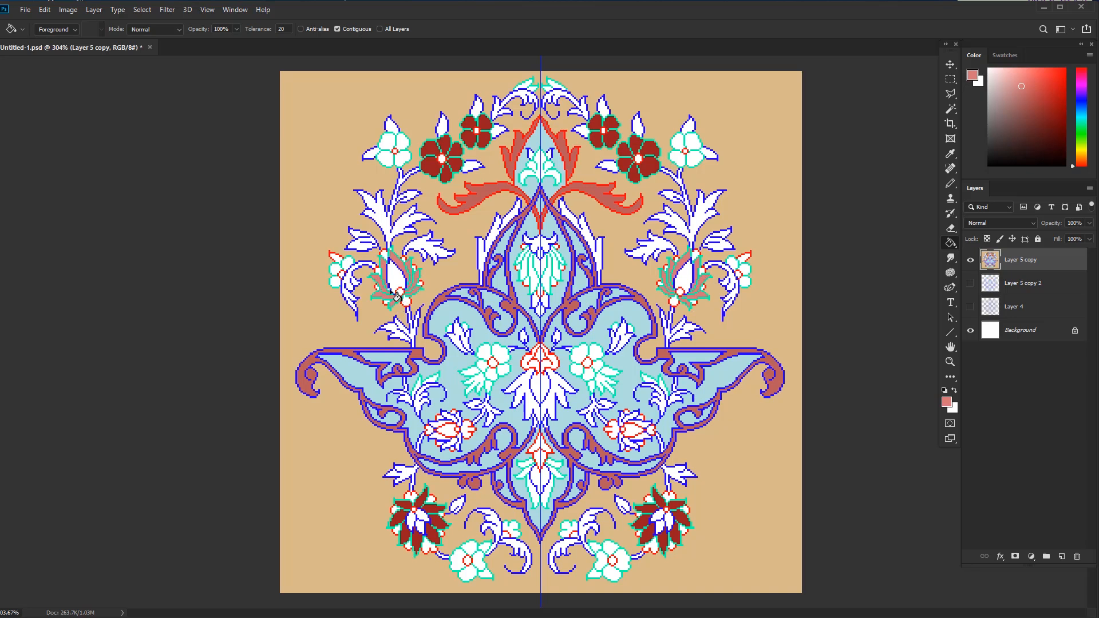
mouse_move(622, 556)
left_mouse_down()
mouse_move(604, 560)
mouse_move(615, 574)
left_mouse_up()
left_click_drag(477, 558, 474, 577)
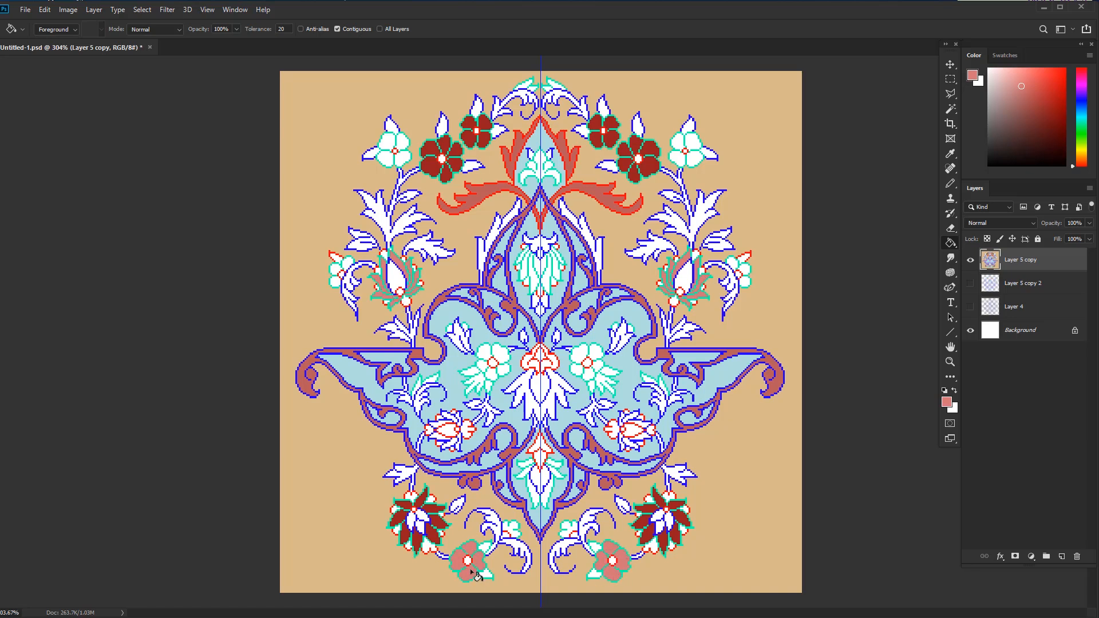
Fill the upper palmette's petals, the leaves flanking the arch and the small medallion buds with pink
left_click_drag(557, 265, 547, 285)
left_click_drag(533, 286, 525, 264)
left_click(521, 256)
left_click(590, 244)
left_click(489, 244)
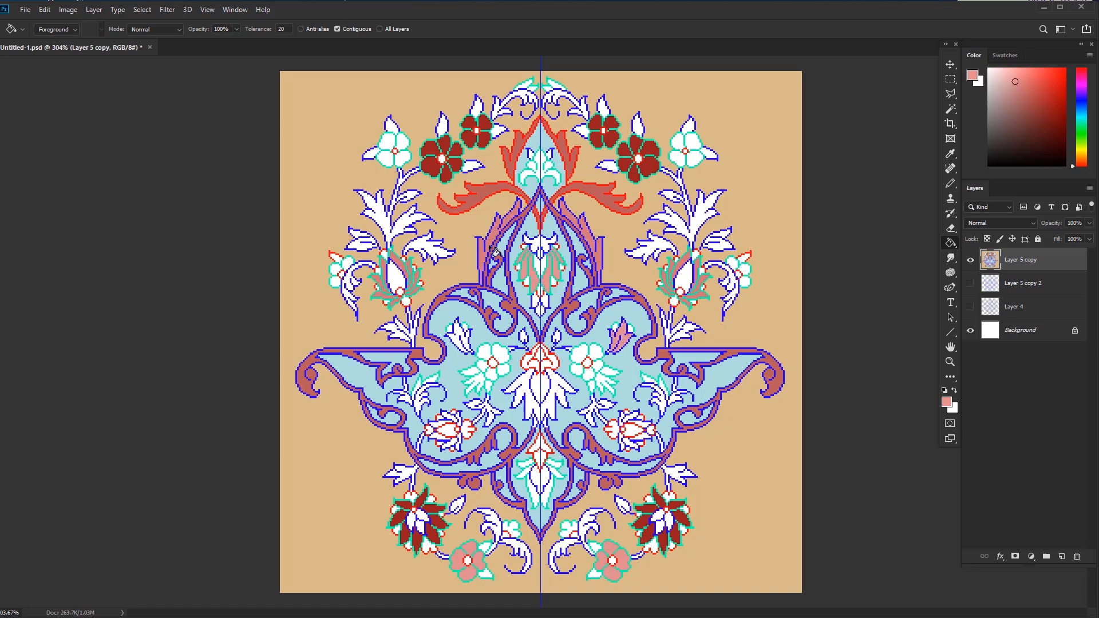
left_click(460, 337)
left_click(620, 338)
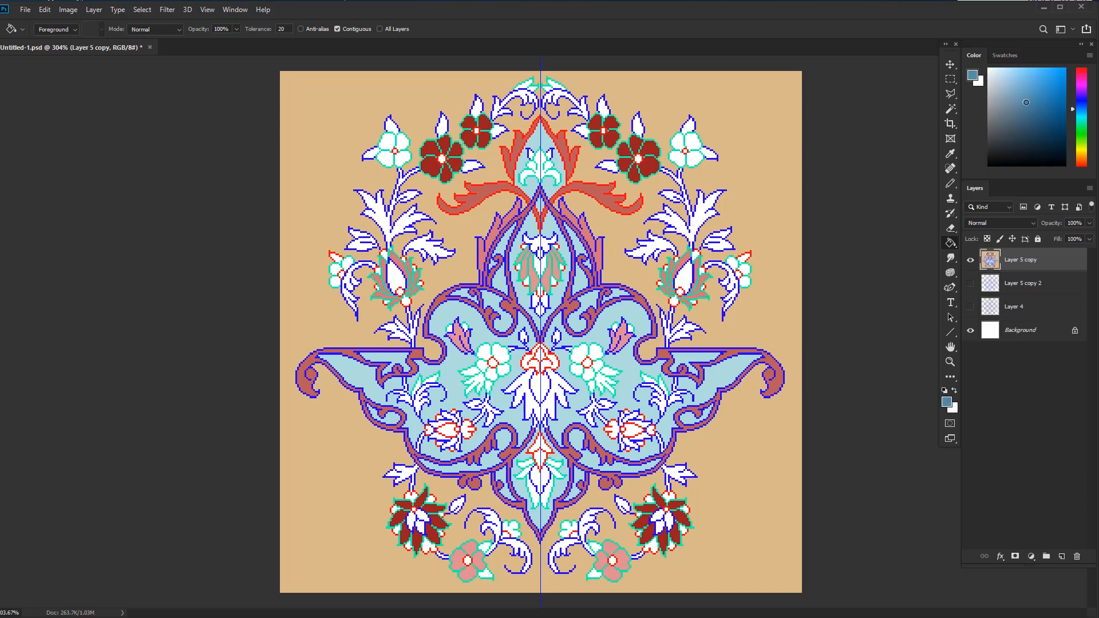
Colour the medallion's palmette leaves and small lower flowers in steel blue, beige and dark red, and its round flowers dark red
left_click(522, 395)
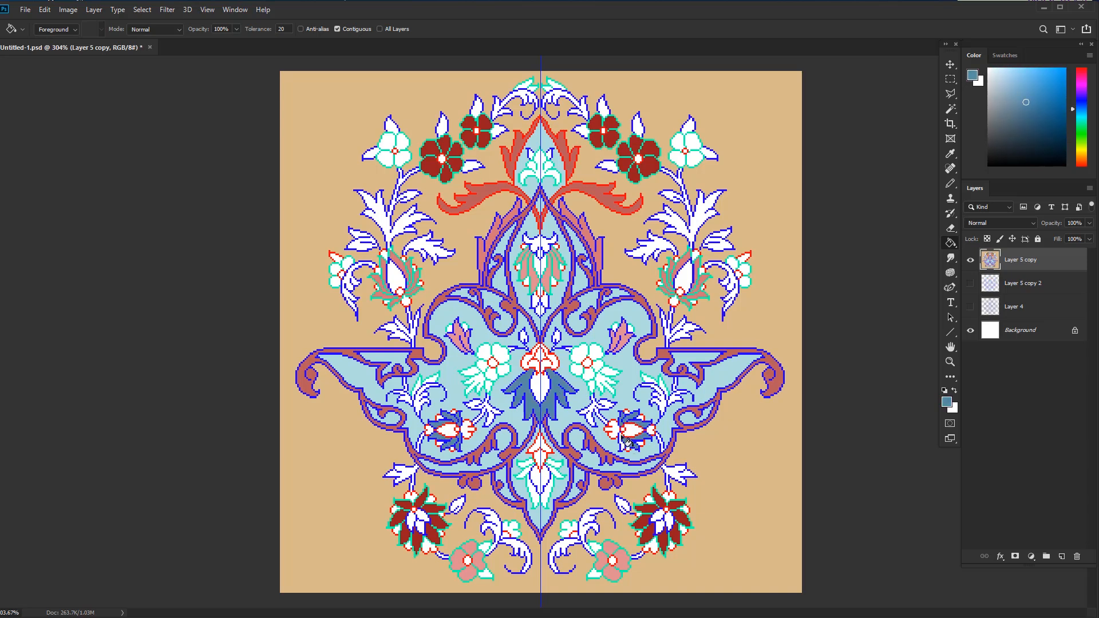
left_click(692, 434, "alt")
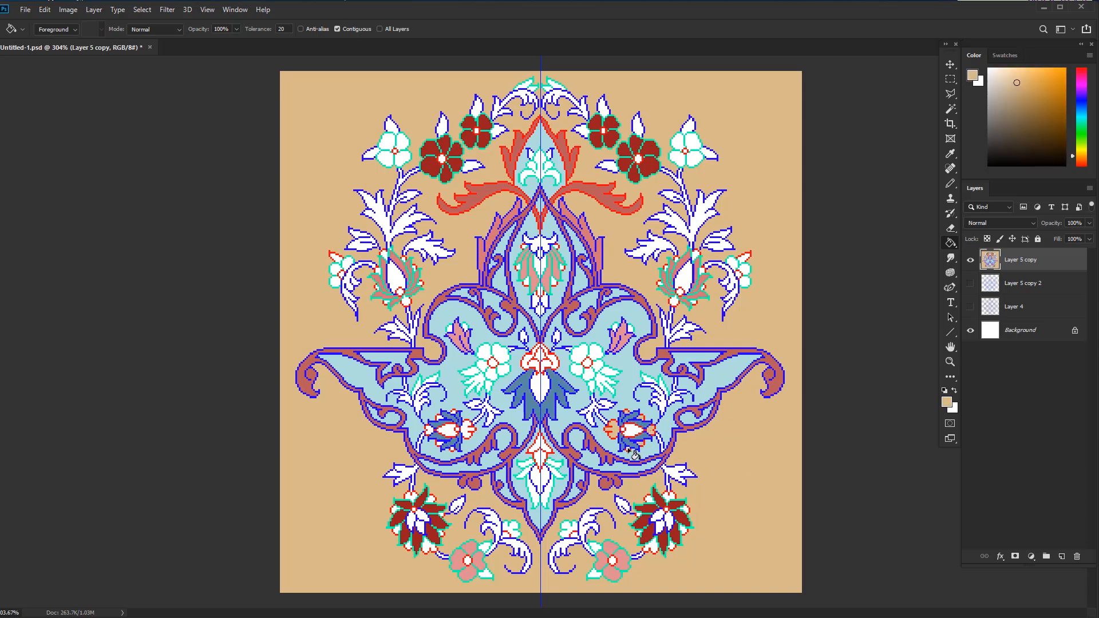
left_click(449, 430)
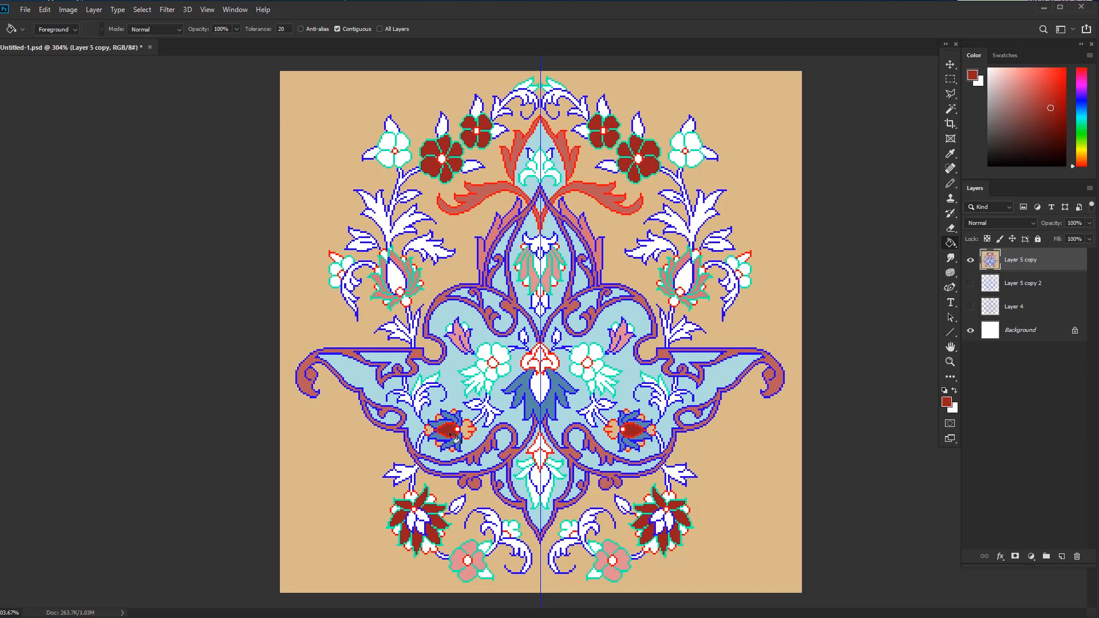
left_click(489, 367)
Fill the leafy stems around and inside the medallion, including the top curls, with dusty red
left_click(426, 353, "alt")
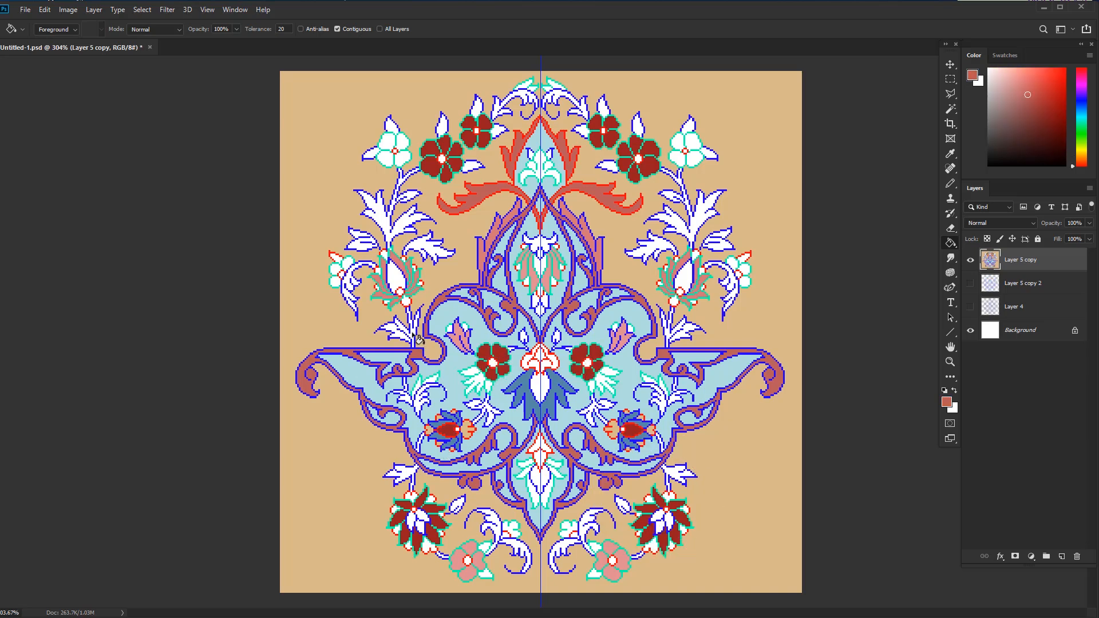
left_click(411, 342)
left_click(390, 237)
left_click(496, 113)
left_click(586, 111)
left_click(678, 178)
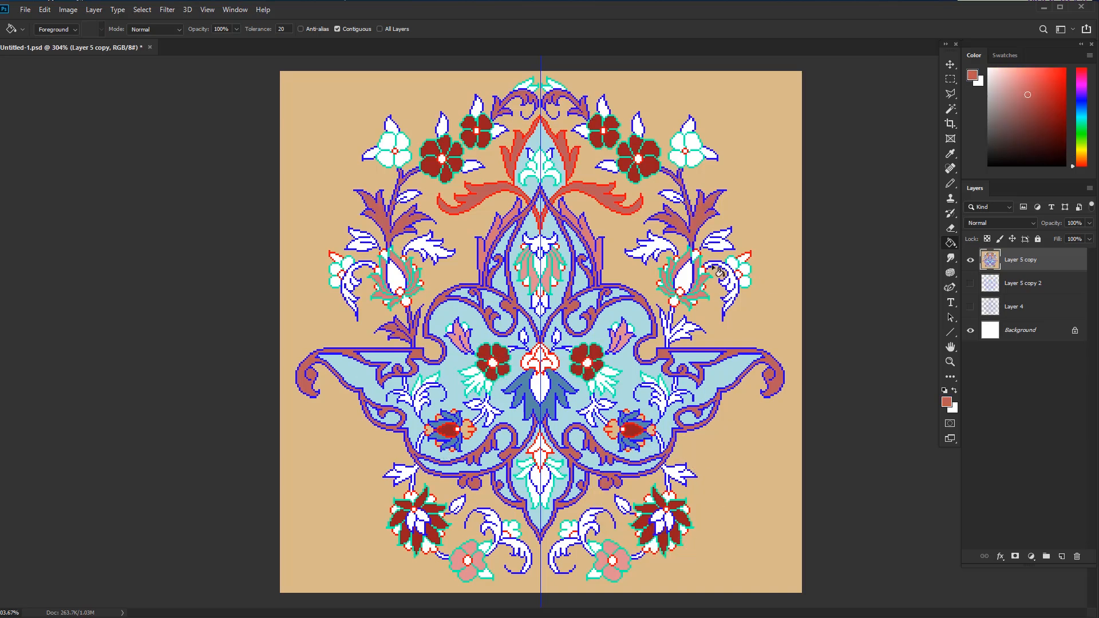
left_click(685, 329)
left_click(679, 475)
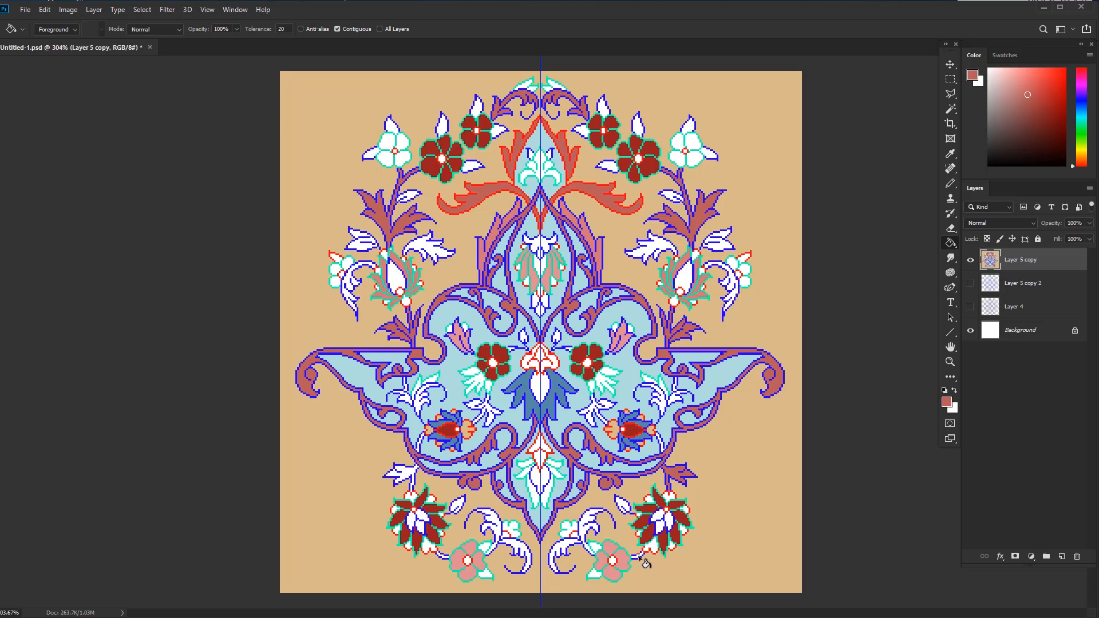
left_click(401, 475)
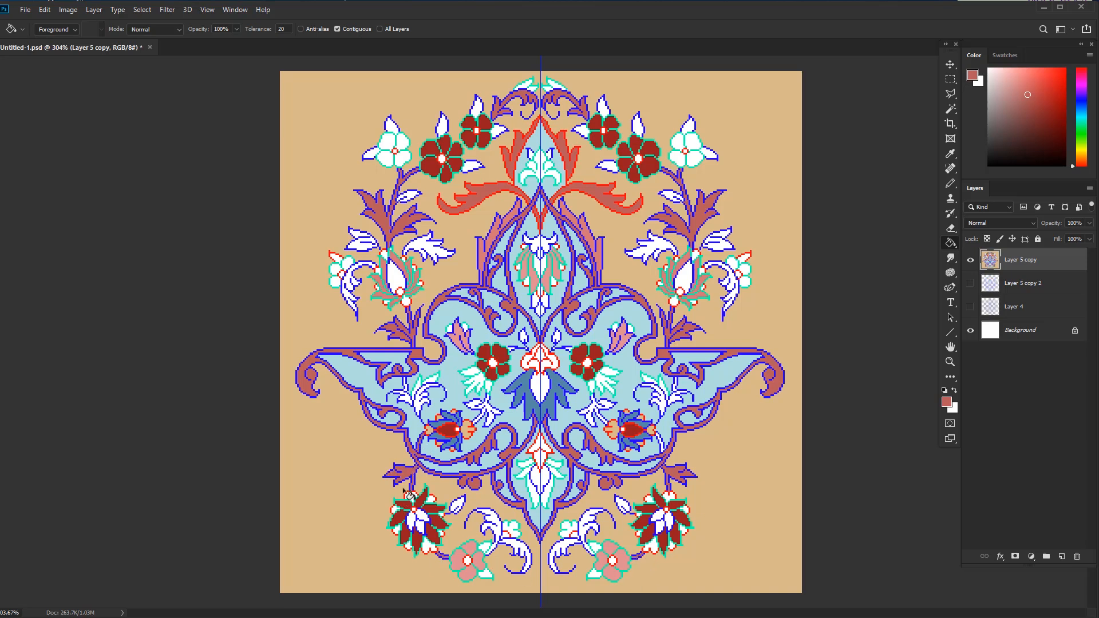
left_click(492, 410)
left_click(591, 409)
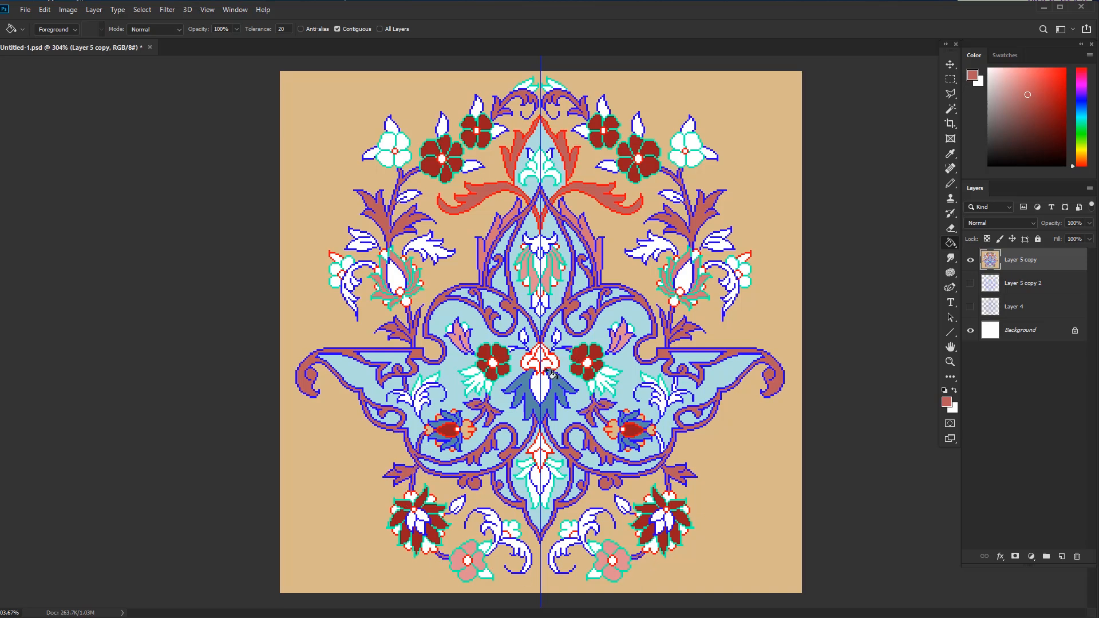
Fill the curled leaves inside the medallion, the lower curled leaves and the small lower buds with green
left_click(1005, 56)
left_click(1019, 74)
left_click(975, 56)
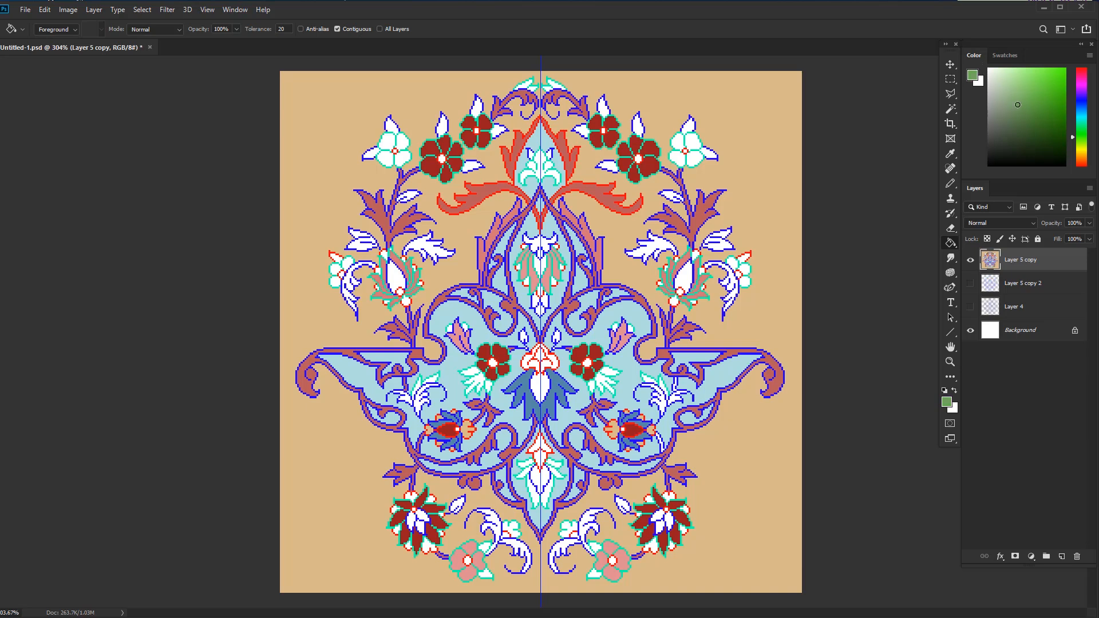
left_click(424, 407)
left_click(500, 531)
left_click(593, 529)
left_click(624, 505)
left_click(458, 505)
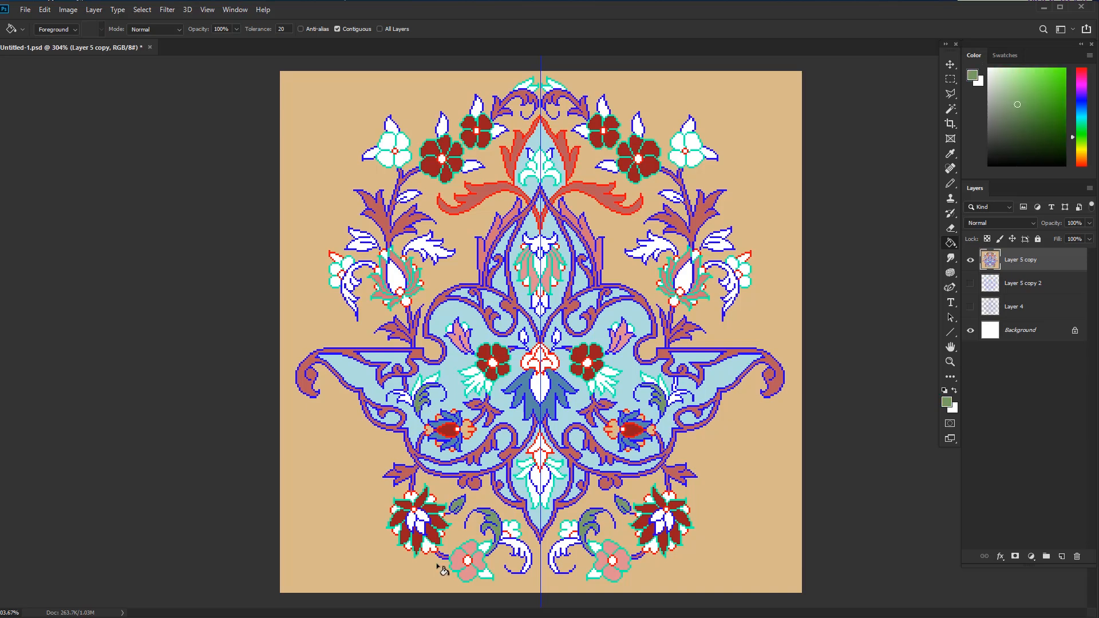
Fill the leaves around the side flowers and beneath the medallion's dark red flowers with green
left_click(735, 286)
left_click(671, 244)
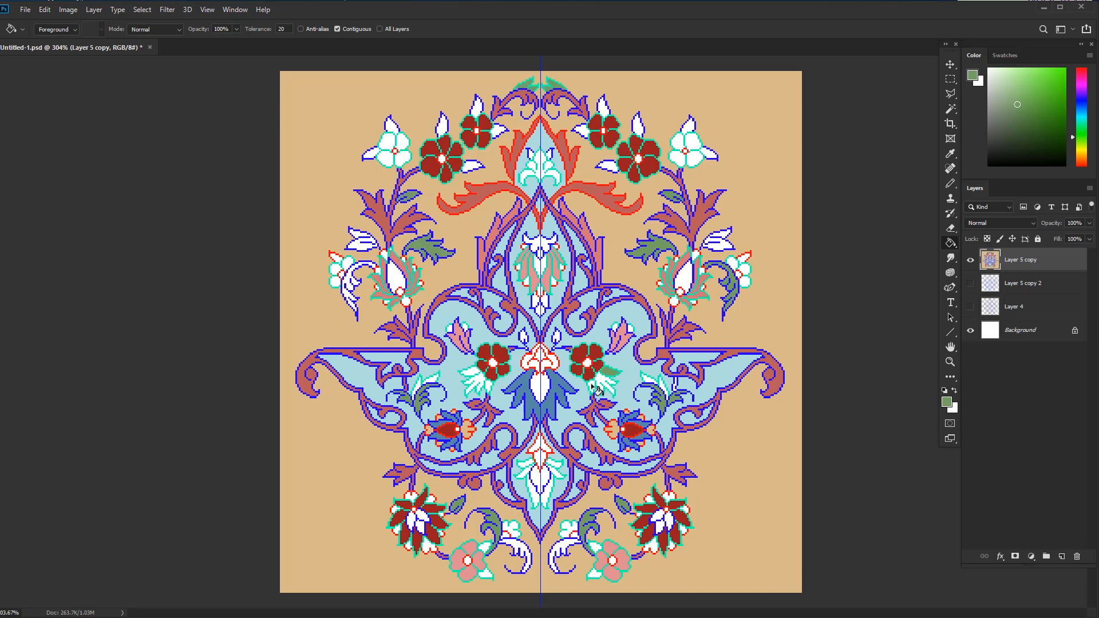
left_click(608, 385)
left_click(481, 388)
left_click(473, 382)
left_click(720, 246)
left_click(361, 238)
left_click(351, 282)
Fill the small pointed leaves around the top flowers with a darker green
left_click(1018, 130)
left_click(690, 127)
left_click(639, 126)
left_click(603, 108)
left_click(581, 130)
left_click(608, 167)
left_click(478, 108)
left_click(498, 130)
left_click(442, 125)
left_click(472, 167)
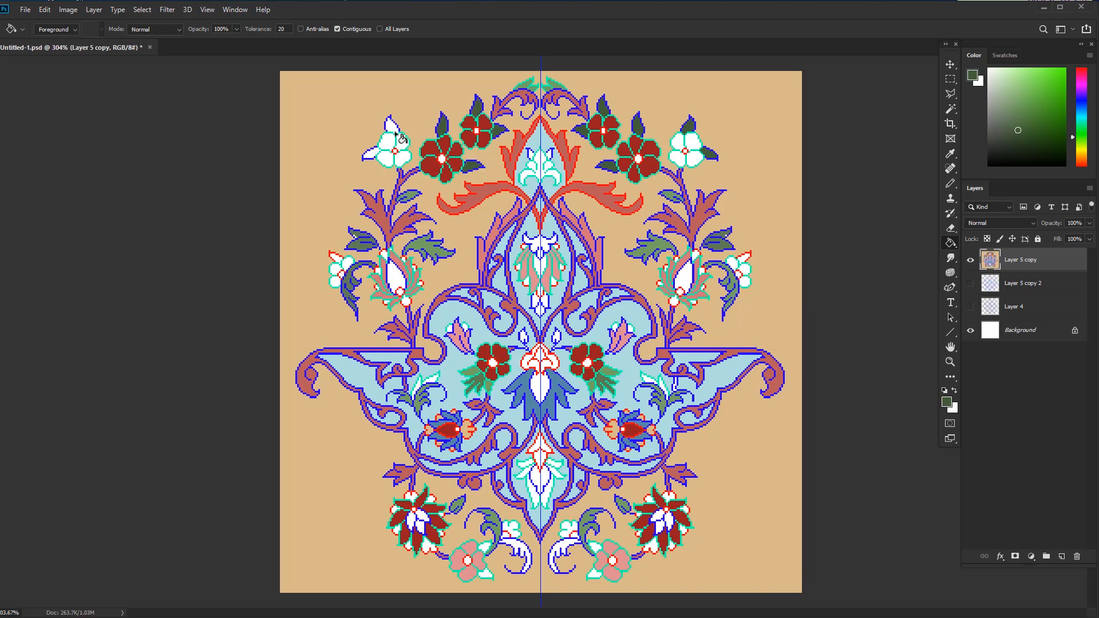
Fill the centres of the two side tulips with steel blue and the heart of the central palmette with beige
left_click(563, 391, "alt")
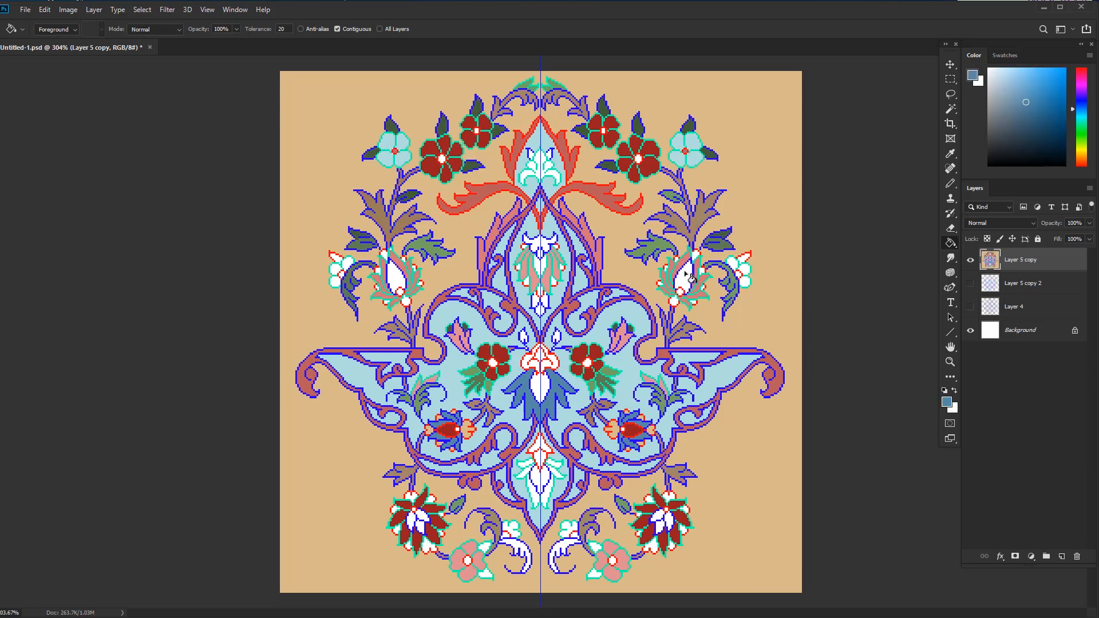
left_click(683, 273)
left_click(395, 277)
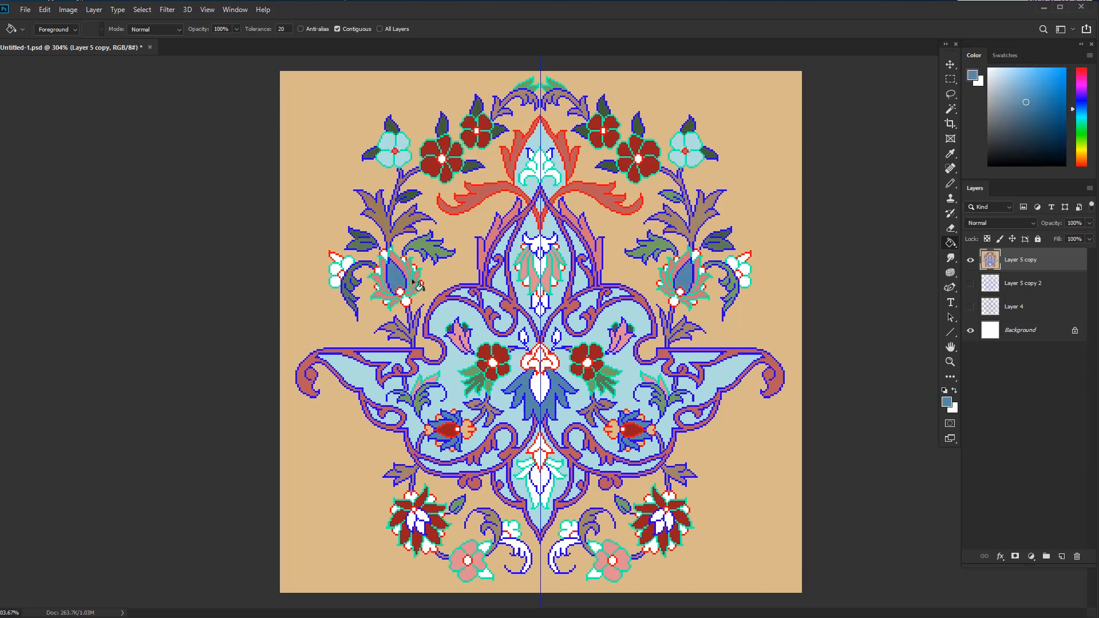
left_click(563, 367, "alt")
left_click(543, 389)
left_click(595, 506, "alt")
left_click(541, 389)
Colour the bottom palmette with pink petals, a steel blue centre and a dark red tip
left_click(610, 431, "alt")
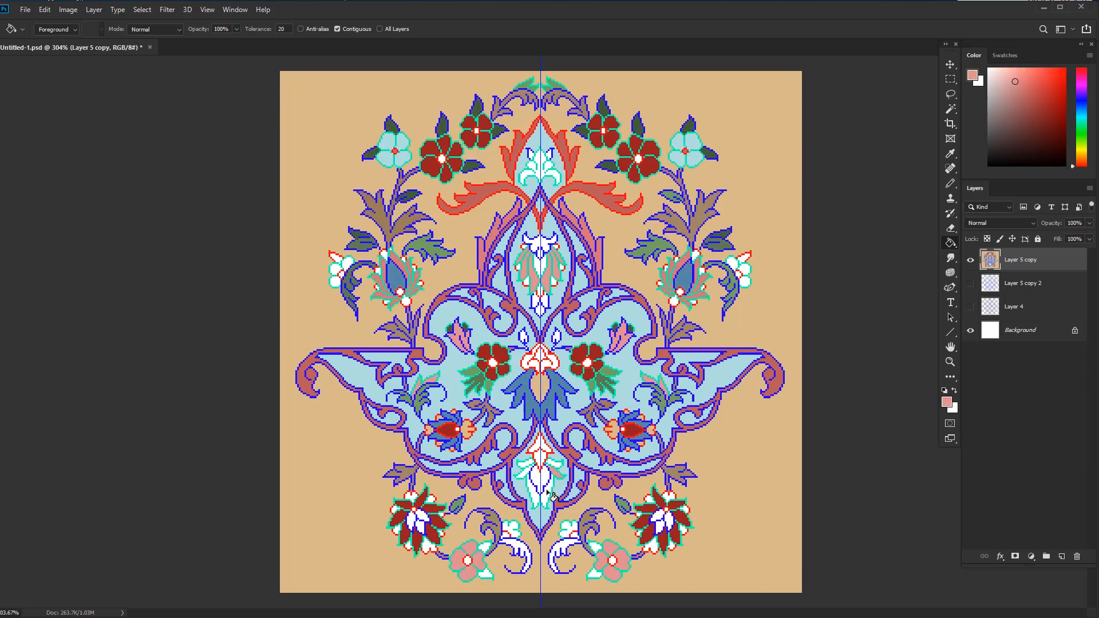
left_click(545, 493)
left_click(527, 466)
left_click(550, 475)
left_click(559, 402, "alt")
left_click(545, 476)
left_click(633, 430, "alt")
left_click(542, 446)
left_click(542, 458)
Fill the remaining parts of the palmette inside the upper arch with beige, dark red and green
left_click(593, 232, "alt")
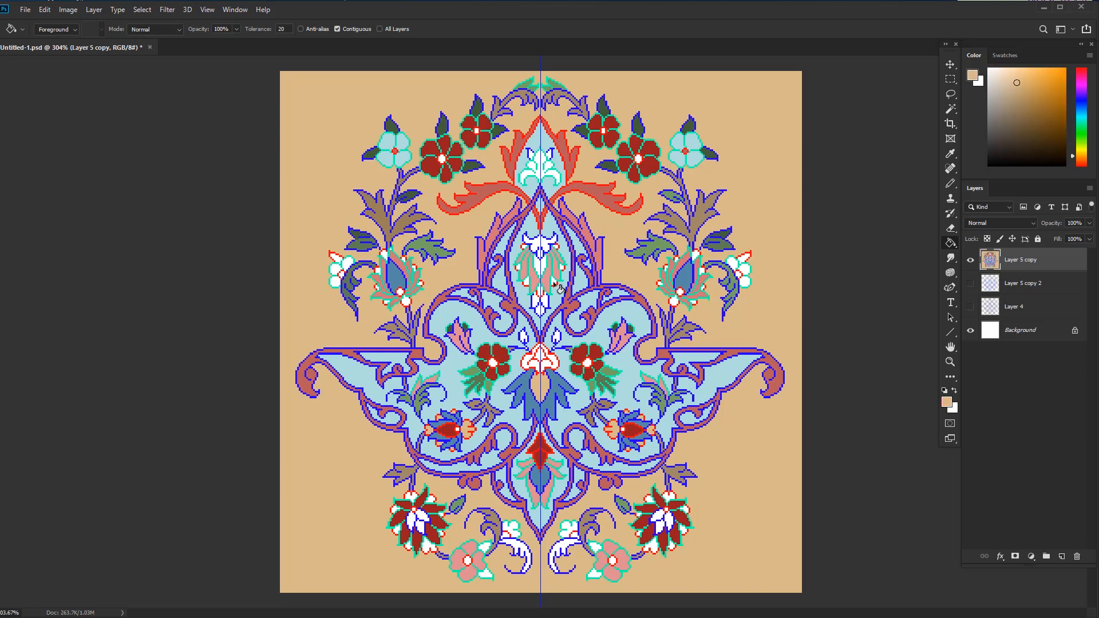
left_click(525, 283)
left_click(539, 295)
left_click(576, 374, "alt")
left_click(544, 246)
left_click(606, 374, "alt")
left_click(544, 301)
left_click(600, 382, "alt")
left_click(541, 312)
Fill the small outer petals of the two large bottom red flowers with pink and their inner hearts with green
left_click(650, 501)
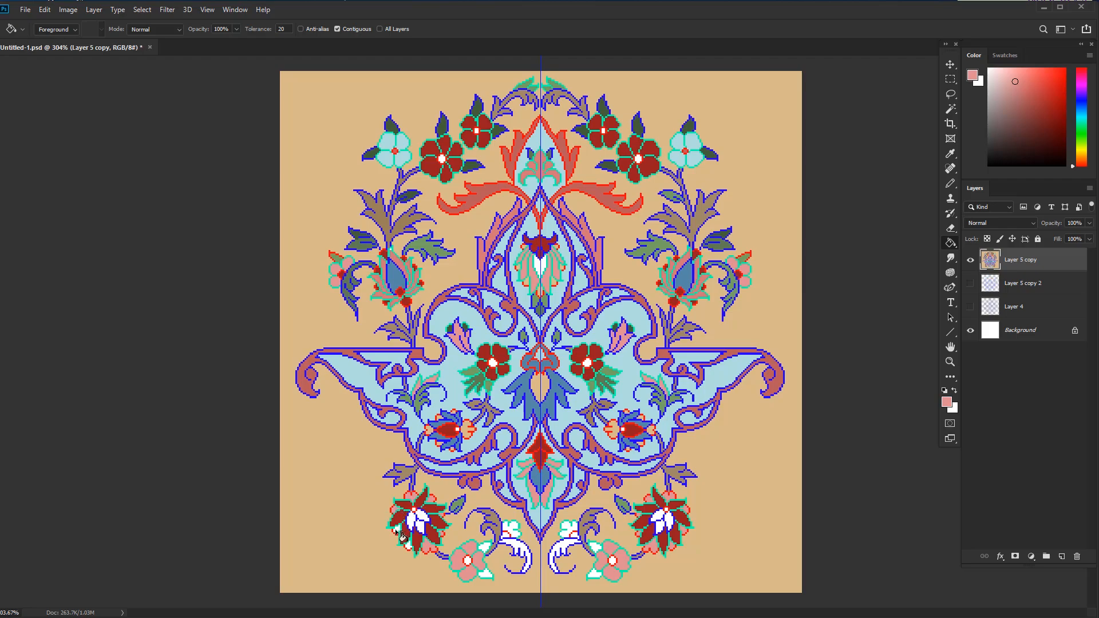
left_click(662, 404, "alt")
left_click(663, 520)
left_click(418, 520)
left_click(426, 526)
Fill the curled leaves at the bottom centre with green and the small flowers beside them with dark red
left_click(556, 555)
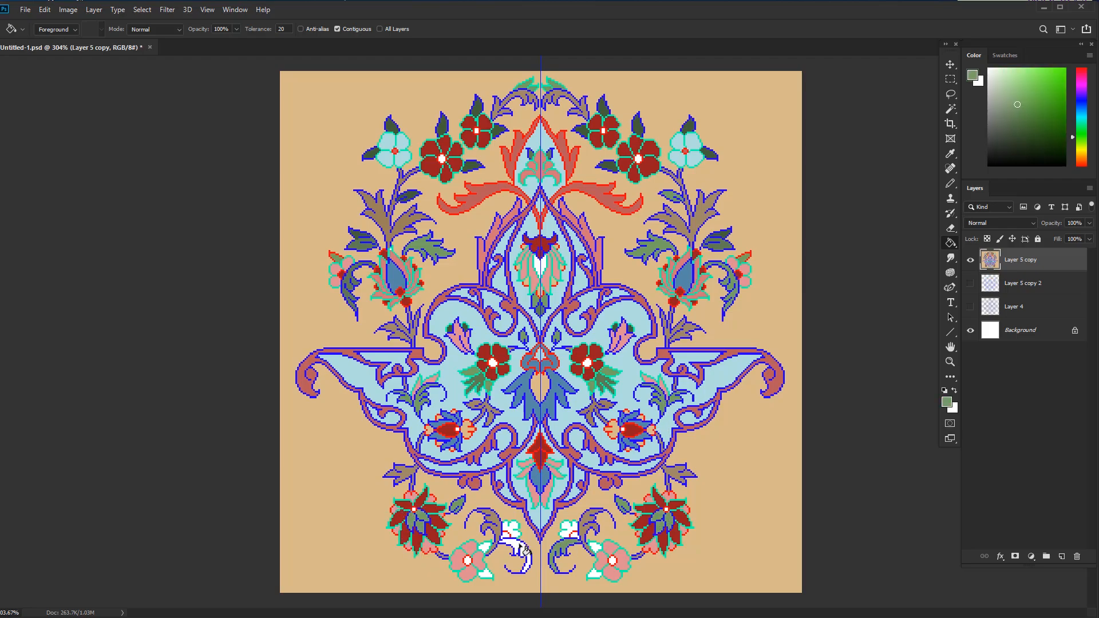
left_click(524, 554)
left_click(641, 536, "alt")
left_click(568, 527)
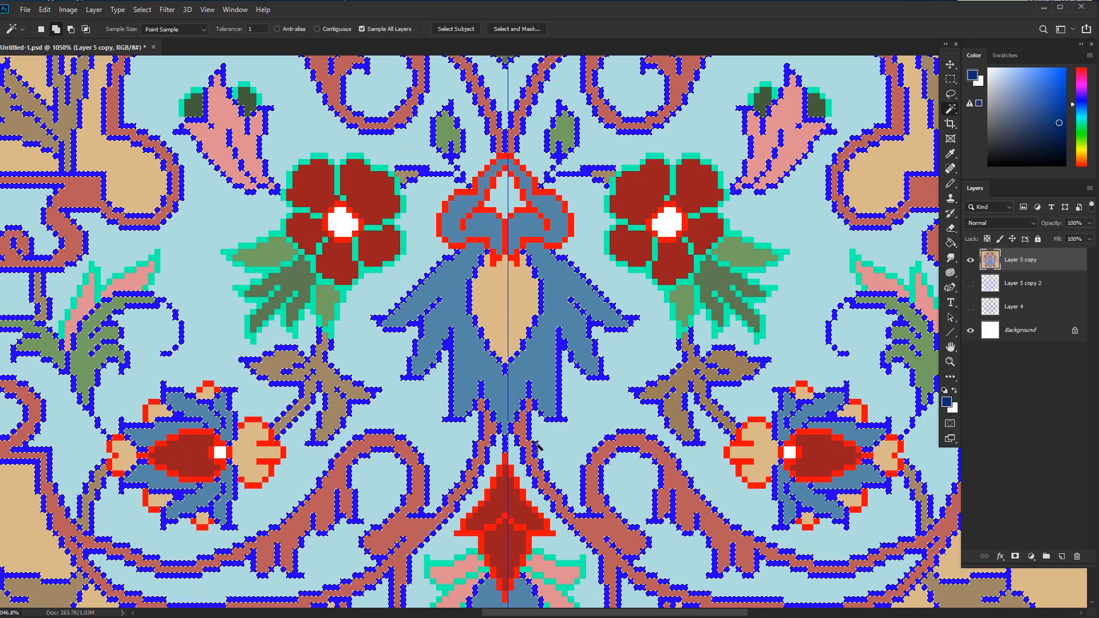
Recolour the bright blue outlines of the frame scrolls around the bottom palmette with navy
left_click_drag(527, 412, 528, 434)
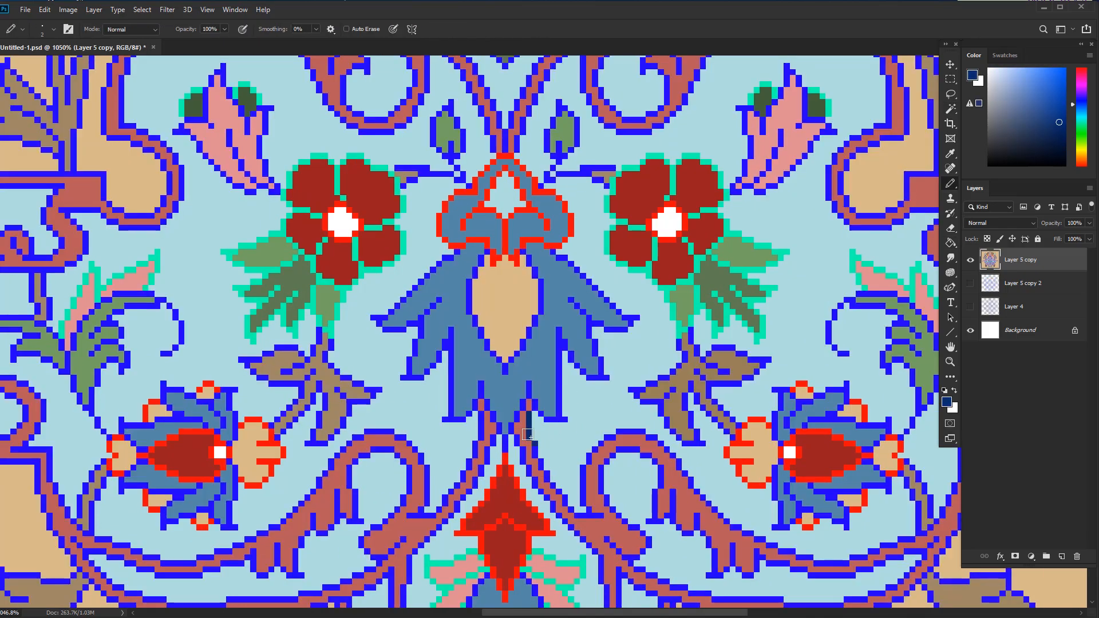
scroll(598, 468, "down", 3)
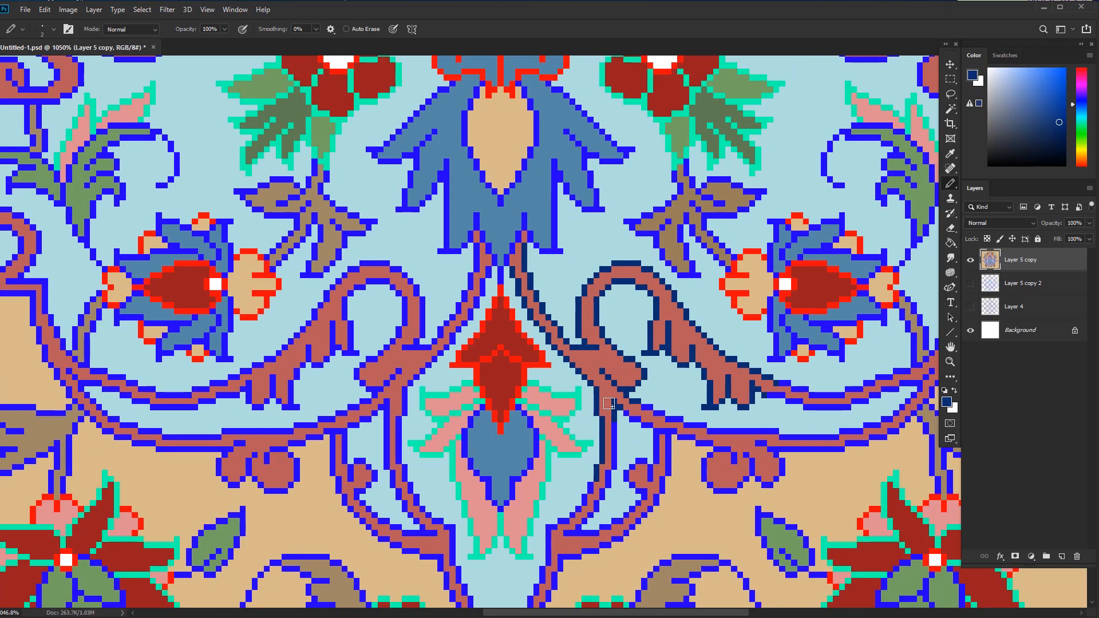
left_click_drag(669, 472, 657, 500)
mouse_move(611, 475)
left_mouse_down()
mouse_move(656, 376)
mouse_move(502, 480)
left_mouse_up()
left_click_drag(577, 497, 613, 485)
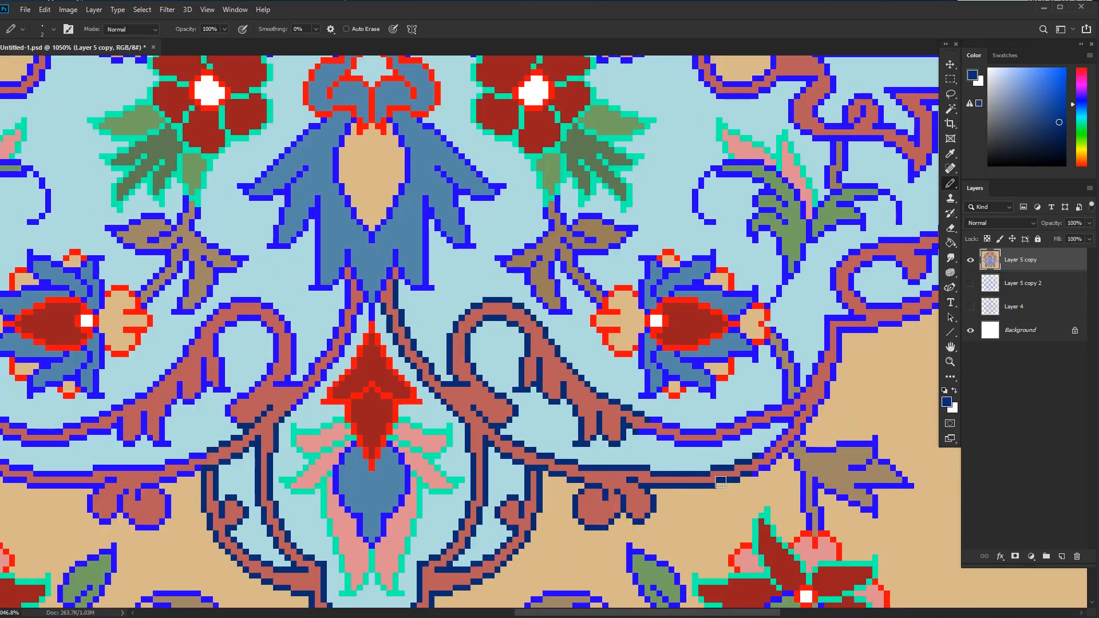
Recolour the blue outlines of the frame's right wing and the scrolls inside it with navy
scroll(699, 490, "up", 2)
scroll(700, 489, "right", 2)
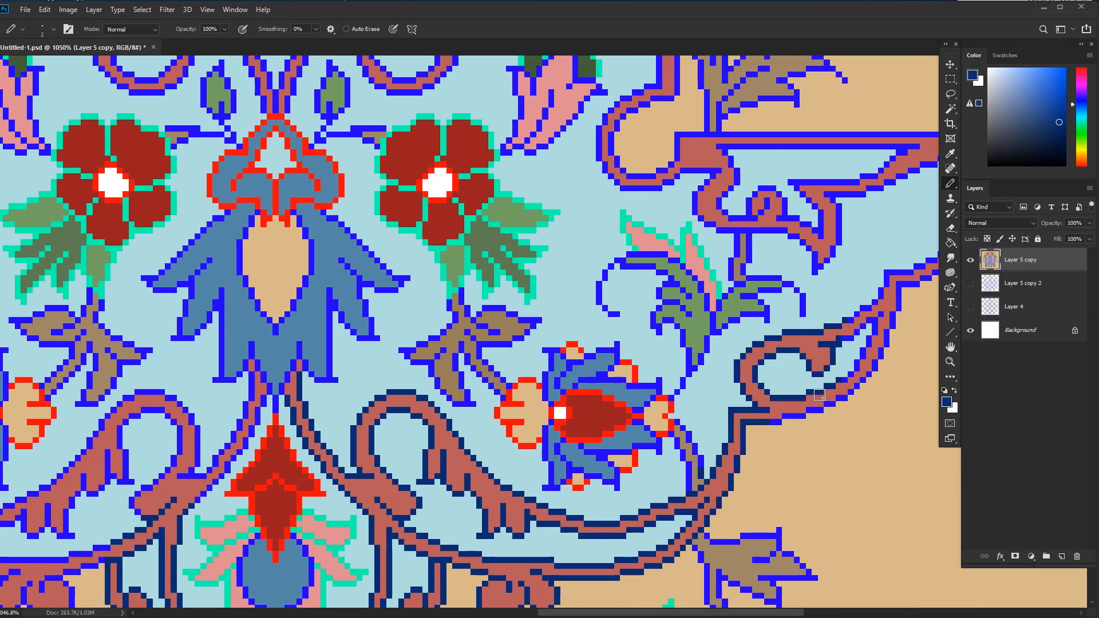
scroll(758, 415, "up", 3)
scroll(593, 525, "right", 4)
scroll(866, 486, "up", 4)
scroll(866, 487, "left", 1)
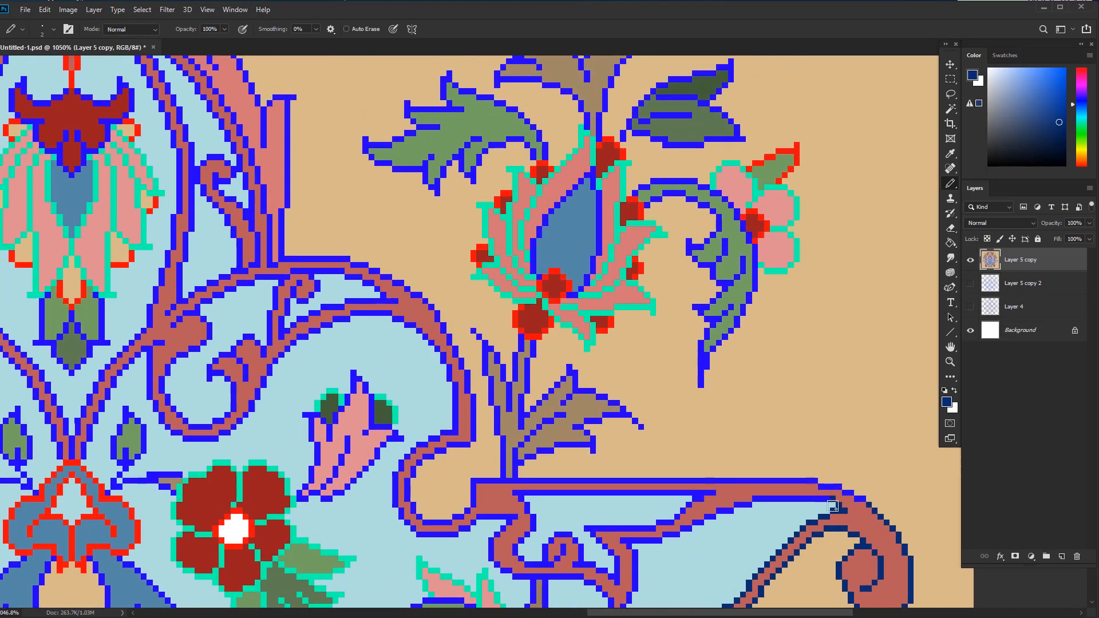
scroll(651, 513, "down", 1)
scroll(645, 549, "left", 1)
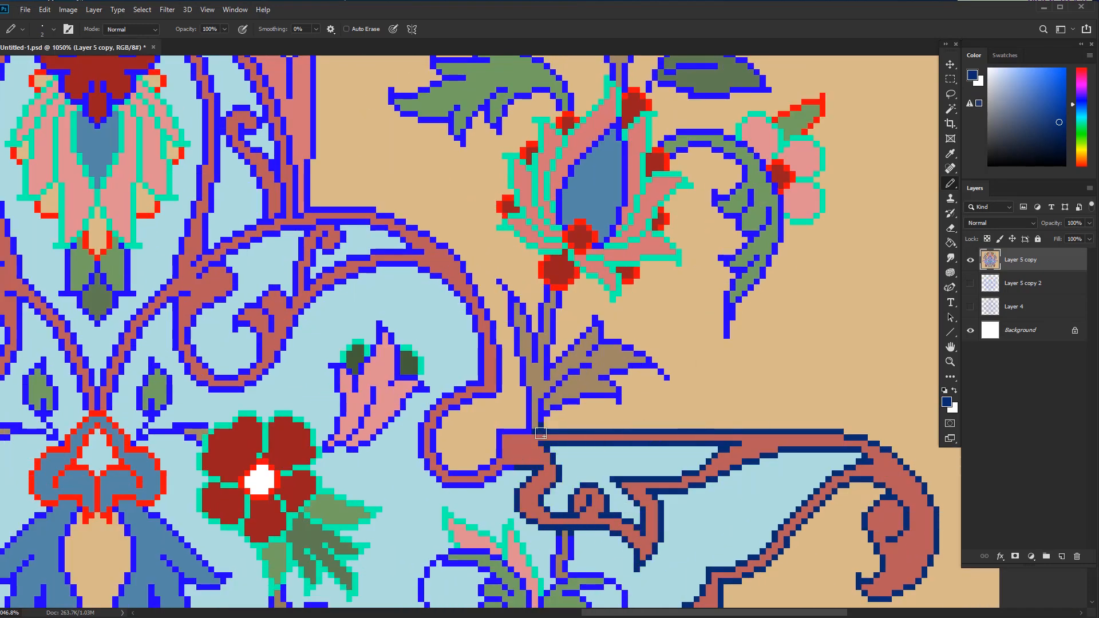
Recolour the blue outlines of the right shoulder scrolls and the upper arch with navy
scroll(673, 336, "up", 2)
scroll(674, 337, "left", 4)
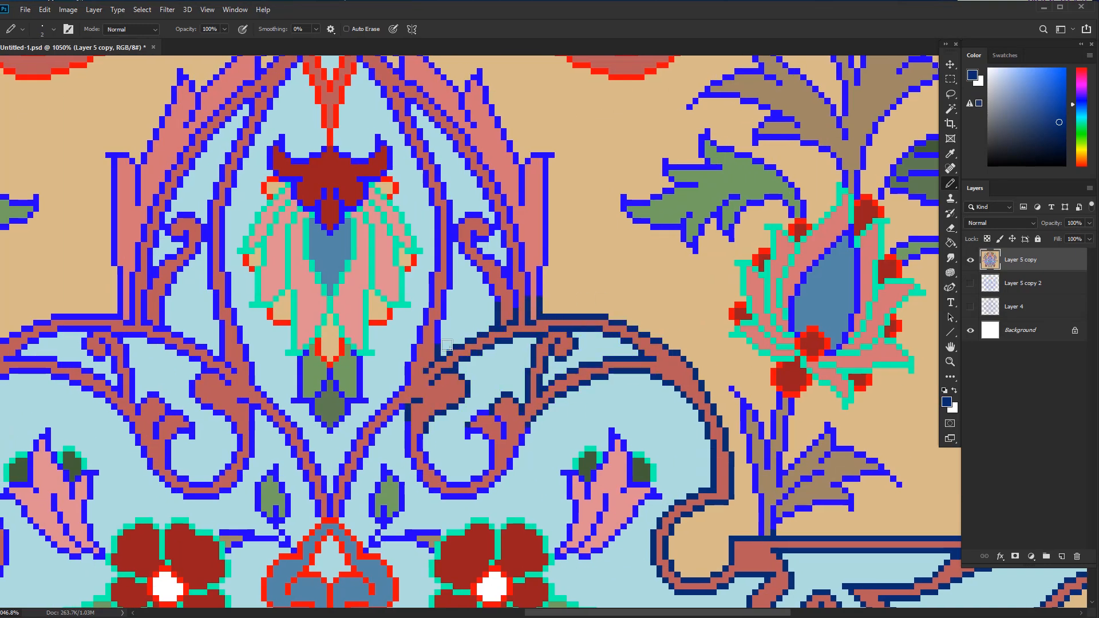
left_click_drag(378, 436, 345, 502)
left_click_drag(420, 392, 518, 540)
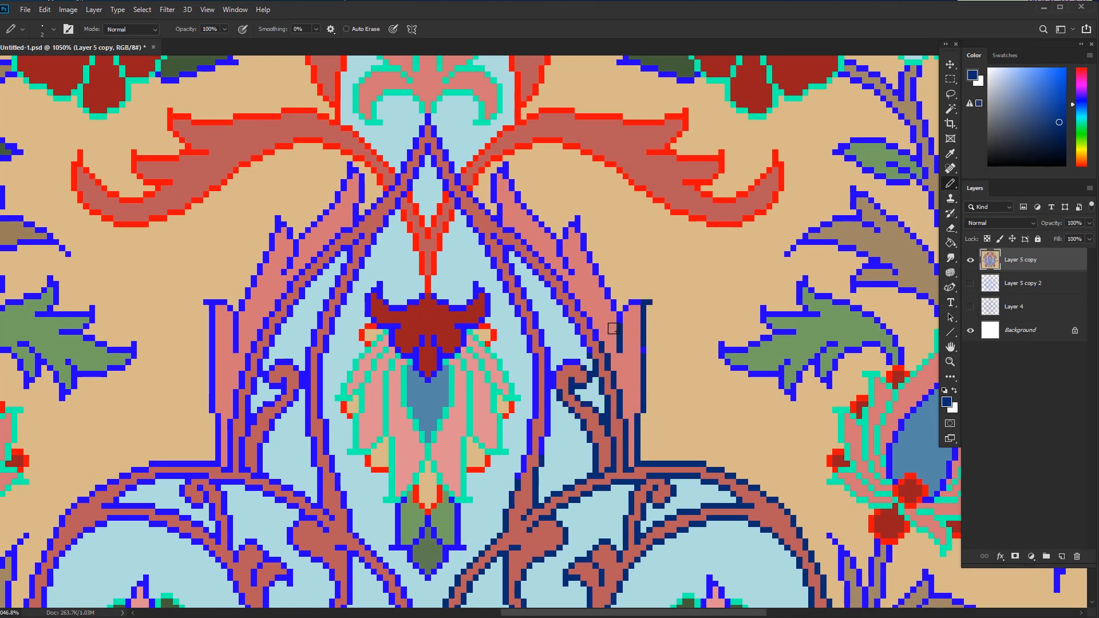
scroll(520, 499, "up", 2)
scroll(588, 481, "left", 1)
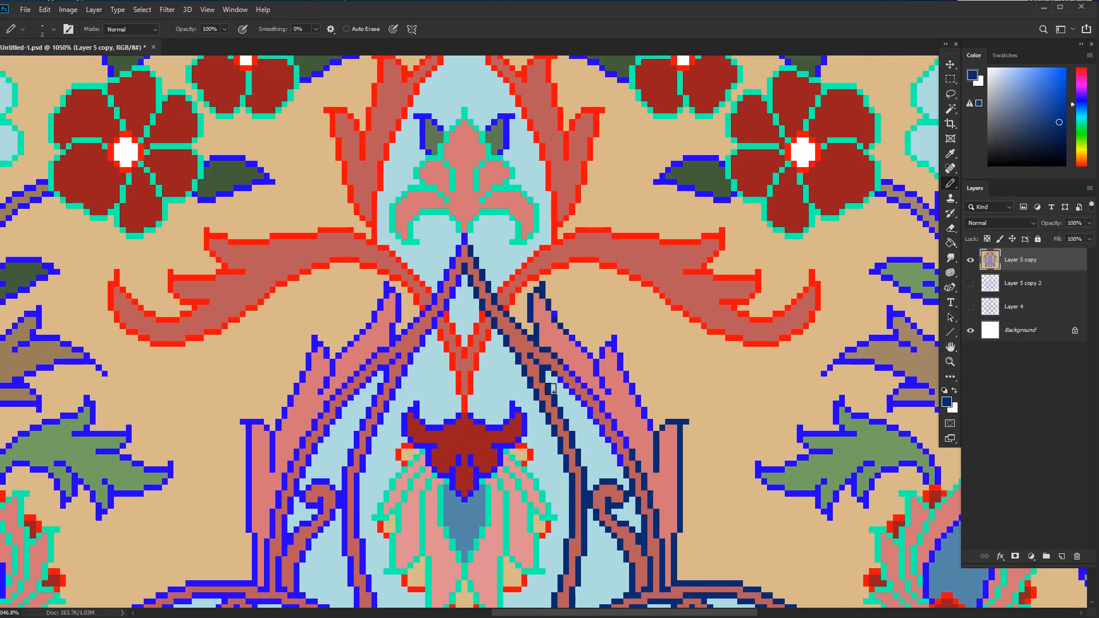
Select the red outlines and recolour the top arch and its sweeping leaves with navy as well
scroll(653, 545, "down", 5)
key("w")
left_click(623, 407)
key("b")
scroll(602, 417, "up", 5)
mouse_move(526, 531)
left_mouse_down()
mouse_move(610, 394)
mouse_move(759, 381)
mouse_move(810, 470)
left_mouse_up()
left_click_drag(612, 372, 635, 467)
mouse_move(633, 465)
left_mouse_down()
mouse_move(636, 373)
mouse_move(580, 298)
left_mouse_up()
scroll(579, 299, "down", 5)
scroll(695, 325, "up", 1)
key("w")
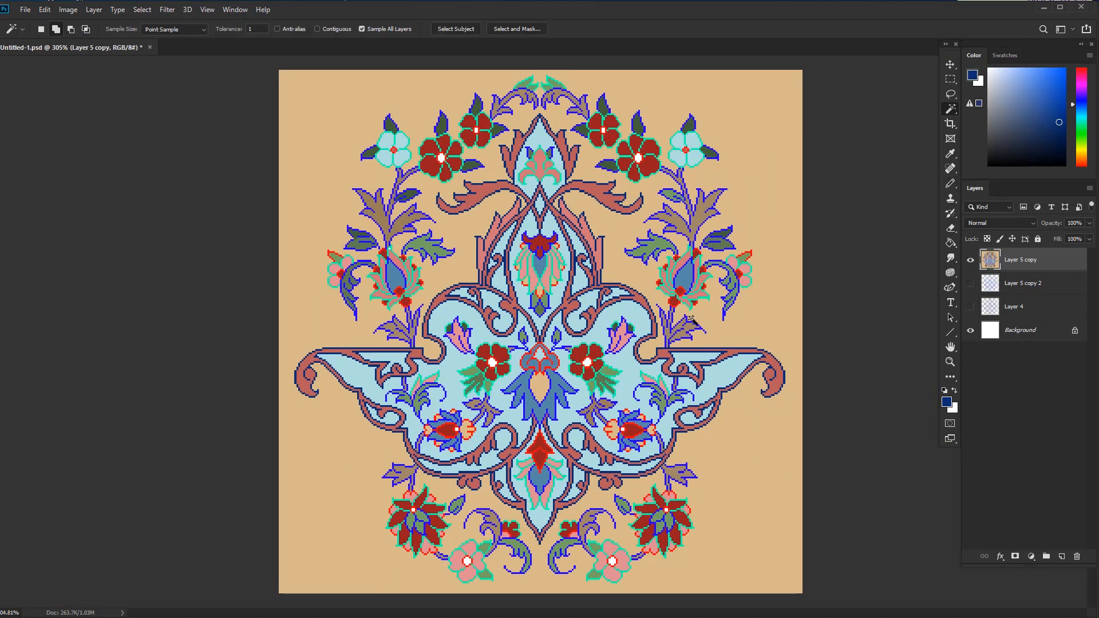
Select the remaining bright blue outlines and recolour those of the brown leaves on the right with dark brown
scroll(694, 325, "up", 4)
left_click(793, 330)
scroll(793, 329, "down", 4)
key("g")
left_click(1024, 129)
key("b")
scroll(735, 309, "up", 5)
mouse_move(749, 304)
left_mouse_down()
mouse_move(720, 331)
mouse_move(653, 312)
mouse_move(639, 252)
left_mouse_up()
Recolour the outlines of the remaining brown leaves and stems across the design with dark brown
scroll(712, 286, "down", 4)
key("ctrl+d")
scroll(720, 356, "up", 3)
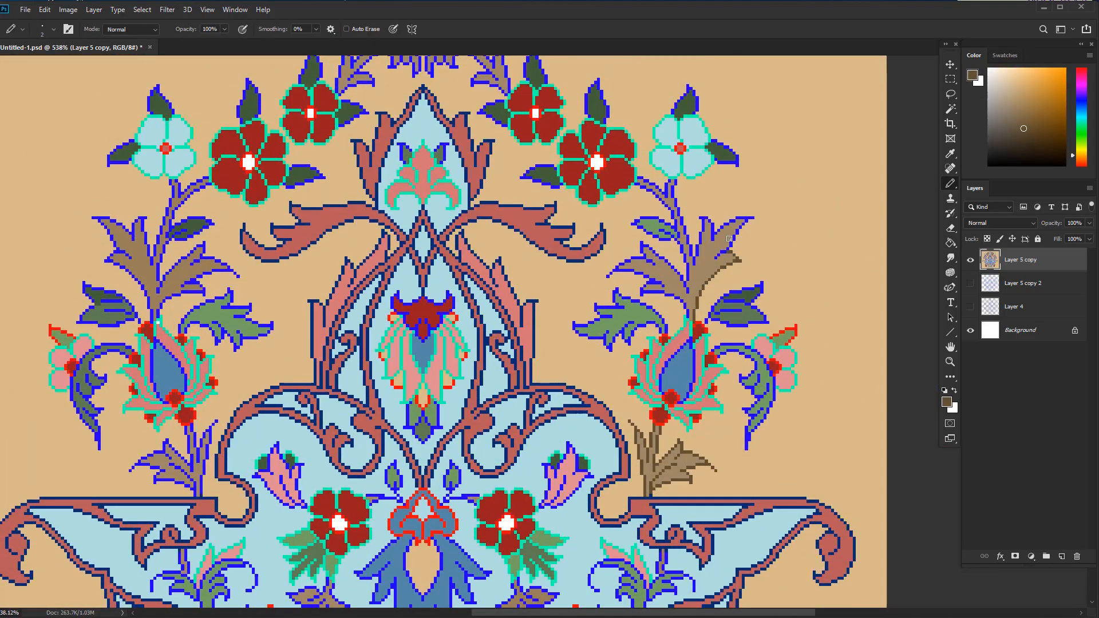
mouse_move(657, 294)
left_mouse_down()
mouse_move(663, 251)
mouse_move(617, 276)
left_mouse_up()
scroll(721, 258, "down", 5)
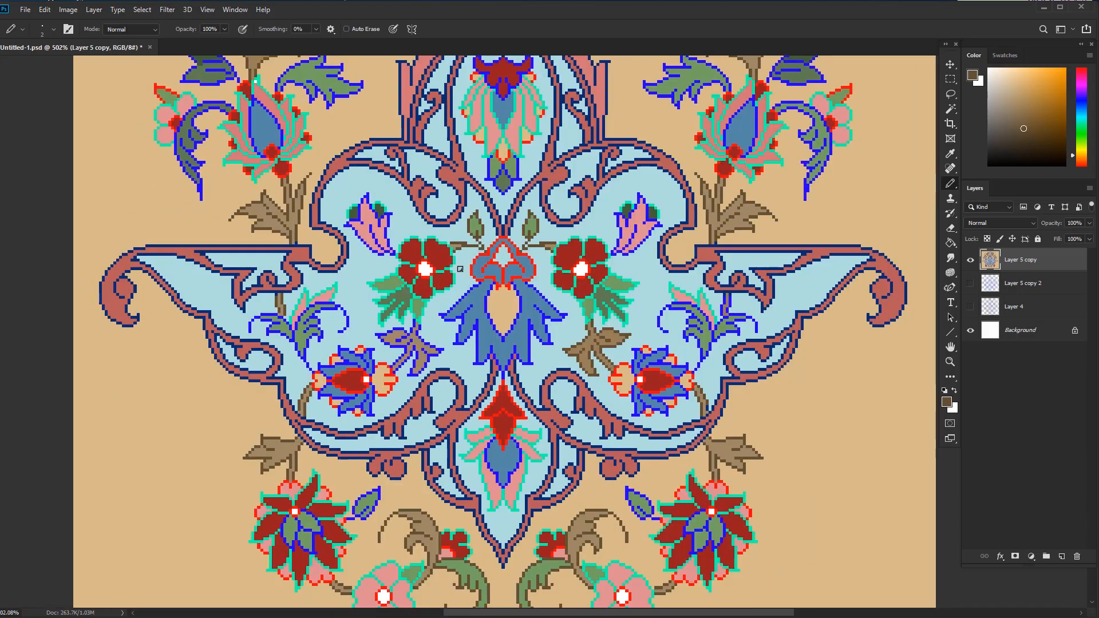
Select the remaining bright outlines, hide the selection edges and start recolouring the right-hand flower outlines black
key("w")
scroll(658, 274, "up", 5)
left_click(815, 258)
scroll(747, 362, "down", 5)
key("ctrl+h")
key("b")
key("d")
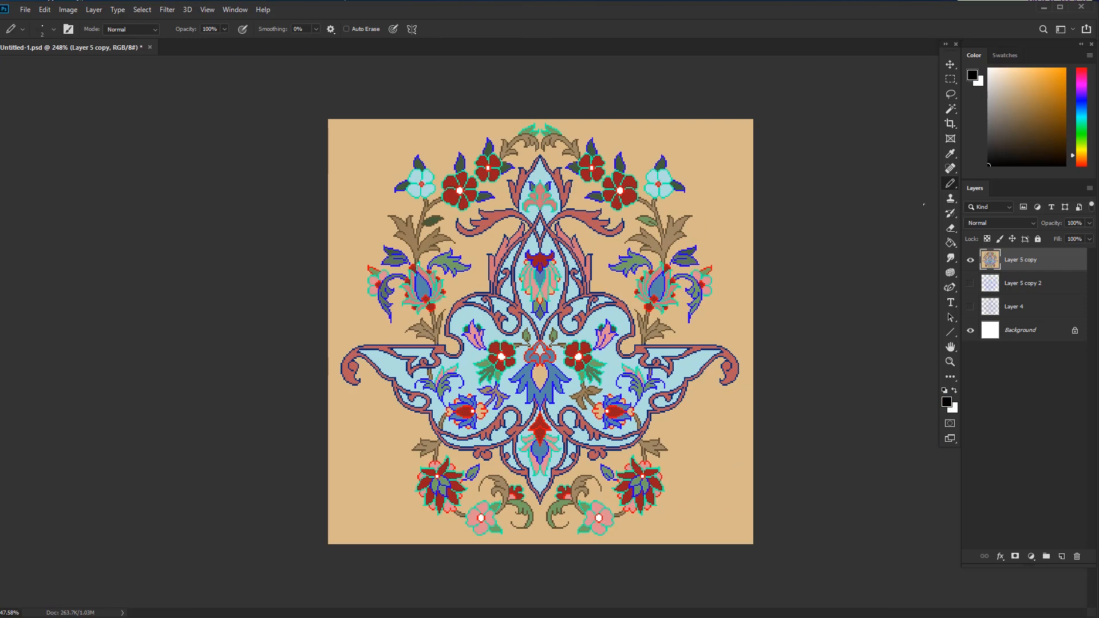
scroll(710, 292, "up", 5)
mouse_move(738, 322)
left_mouse_down()
mouse_move(730, 261)
mouse_move(698, 270)
mouse_move(682, 260)
mouse_move(690, 229)
left_mouse_up()
Enlarge the pencil to 7 px and recolour the outlines of the right tulip, its side flower and the upper right flowers black
key("bracketright")
key("bracketright")
key("bracketright")
key("bracketright")
key("bracketright")
mouse_move(766, 227)
left_mouse_down()
mouse_move(785, 292)
mouse_move(782, 336)
left_mouse_up()
left_click_drag(783, 235, 773, 330)
mouse_move(761, 219)
left_mouse_down()
mouse_move(722, 201)
mouse_move(745, 189)
left_mouse_up()
mouse_move(658, 229)
left_mouse_down()
mouse_move(677, 204)
mouse_move(641, 197)
mouse_move(641, 218)
mouse_move(629, 194)
mouse_move(592, 190)
left_mouse_up()
left_click_drag(556, 123, 499, 124)
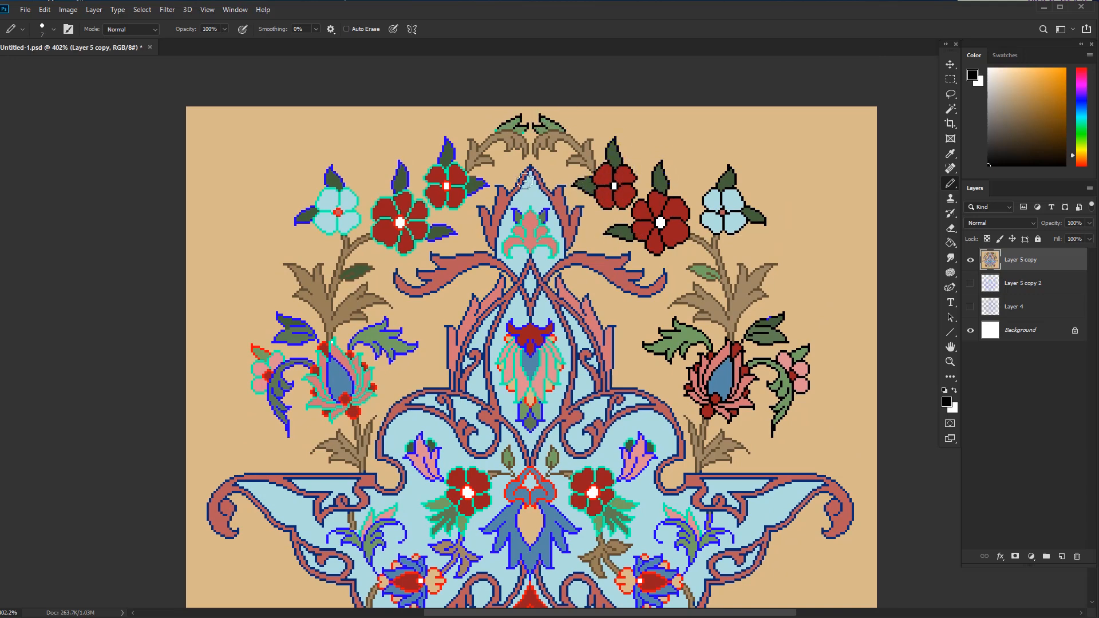
Recolour the outlines of the palmettes in the upper arch and the inner and lower flowers on the right black
mouse_move(519, 204)
left_mouse_down()
mouse_move(545, 215)
mouse_move(550, 249)
mouse_move(519, 231)
mouse_move(505, 252)
mouse_move(656, 297)
mouse_move(670, 280)
mouse_move(546, 258)
mouse_move(528, 272)
mouse_move(511, 249)
mouse_move(500, 306)
mouse_move(521, 298)
mouse_move(546, 336)
mouse_move(552, 273)
mouse_move(538, 352)
left_mouse_up()
scroll(630, 241, "down", 3)
scroll(538, 352, "down", 5)
mouse_move(572, 292)
left_mouse_down()
mouse_move(557, 319)
mouse_move(604, 310)
mouse_move(627, 353)
mouse_move(645, 262)
mouse_move(622, 375)
mouse_move(664, 384)
mouse_move(634, 424)
mouse_move(648, 420)
mouse_move(651, 342)
left_mouse_up()
scroll(669, 394, "down", 4)
mouse_move(681, 400)
left_mouse_down()
mouse_move(708, 405)
mouse_move(739, 445)
mouse_move(676, 461)
left_mouse_up()
mouse_move(645, 407)
left_mouse_down()
mouse_move(603, 489)
mouse_move(607, 507)
mouse_move(631, 513)
mouse_move(574, 450)
left_mouse_up()
Recolour the outlines of the central and bottom palmettes and the bottom left flowers black
mouse_move(562, 254)
left_mouse_down()
mouse_move(600, 237)
mouse_move(597, 293)
mouse_move(605, 274)
mouse_move(613, 330)
mouse_move(528, 337)
mouse_move(586, 462)
mouse_move(536, 406)
left_mouse_up()
scroll(598, 293, "up", 1)
scroll(536, 407, "down", 1)
mouse_move(531, 499)
left_mouse_down()
mouse_move(507, 495)
mouse_move(514, 448)
mouse_move(492, 424)
mouse_move(469, 448)
mouse_move(481, 406)
mouse_move(487, 439)
left_mouse_up()
mouse_move(544, 328)
left_mouse_down()
mouse_move(480, 330)
mouse_move(541, 348)
mouse_move(515, 350)
mouse_move(493, 303)
mouse_move(519, 323)
mouse_move(528, 294)
mouse_move(478, 270)
mouse_move(455, 239)
mouse_move(478, 243)
mouse_move(451, 345)
mouse_move(419, 320)
mouse_move(421, 419)
mouse_move(360, 358)
left_mouse_up()
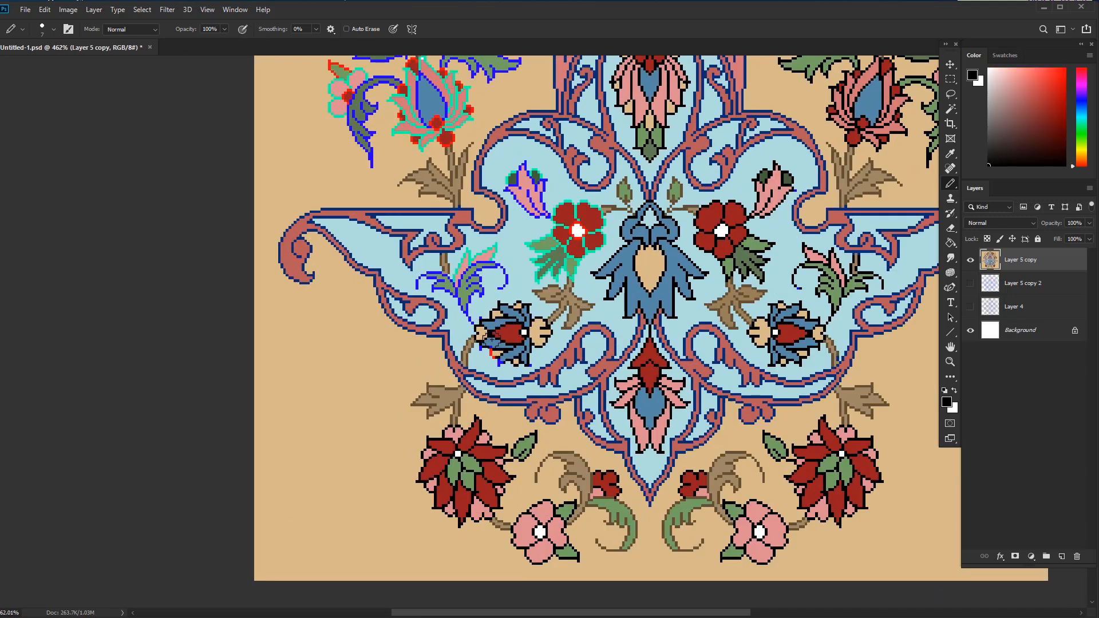
Recolour the outlines of the left inner flowers, the left tulip and its side flower and leaves black
scroll(536, 338, "down", 3)
scroll(492, 373, "up", 3)
scroll(395, 349, "down", 3)
mouse_move(422, 280)
left_mouse_down()
mouse_move(409, 266)
mouse_move(461, 249)
left_mouse_up()
left_click_drag(365, 280, 337, 291)
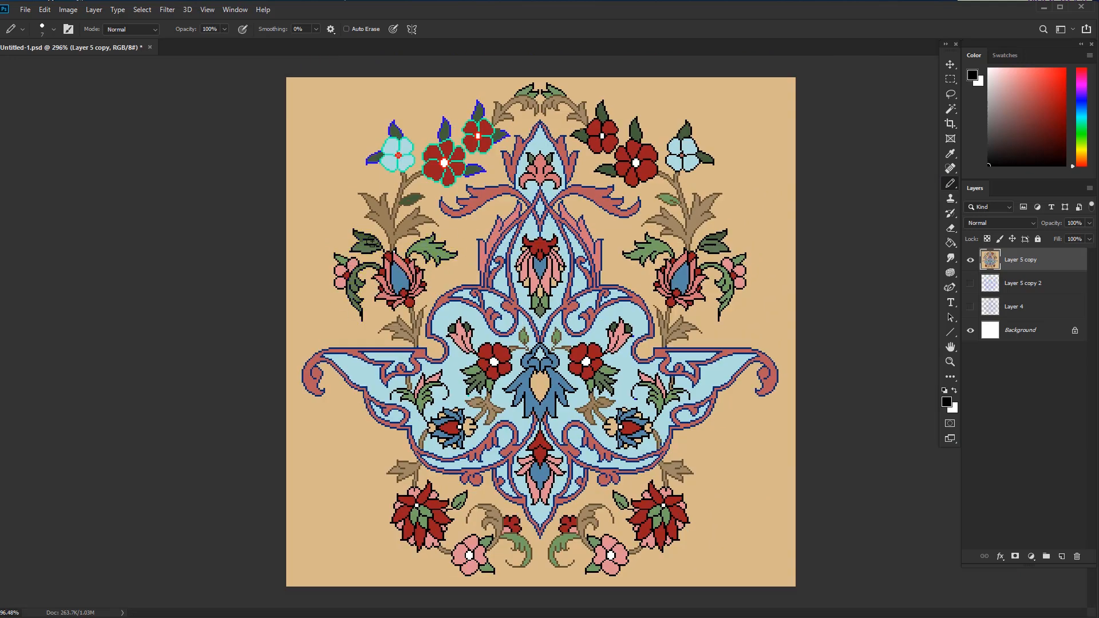
Recolour the outlines of the three upper left flowers and their pointed leaves black
mouse_move(450, 193)
left_mouse_down()
mouse_move(459, 109)
mouse_move(369, 161)
left_mouse_up()
mouse_move(466, 121)
left_mouse_down()
mouse_move(480, 104)
mouse_move(508, 136)
left_mouse_up()
scroll(716, 436, "down", 2)
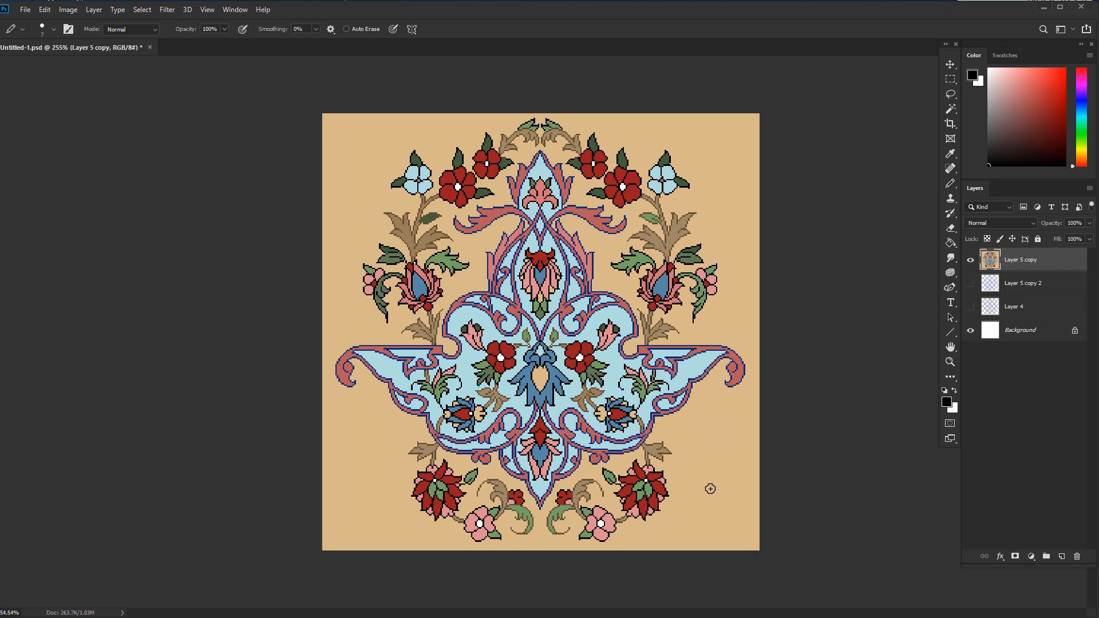
key("w")
scroll(742, 420, "up", 2)
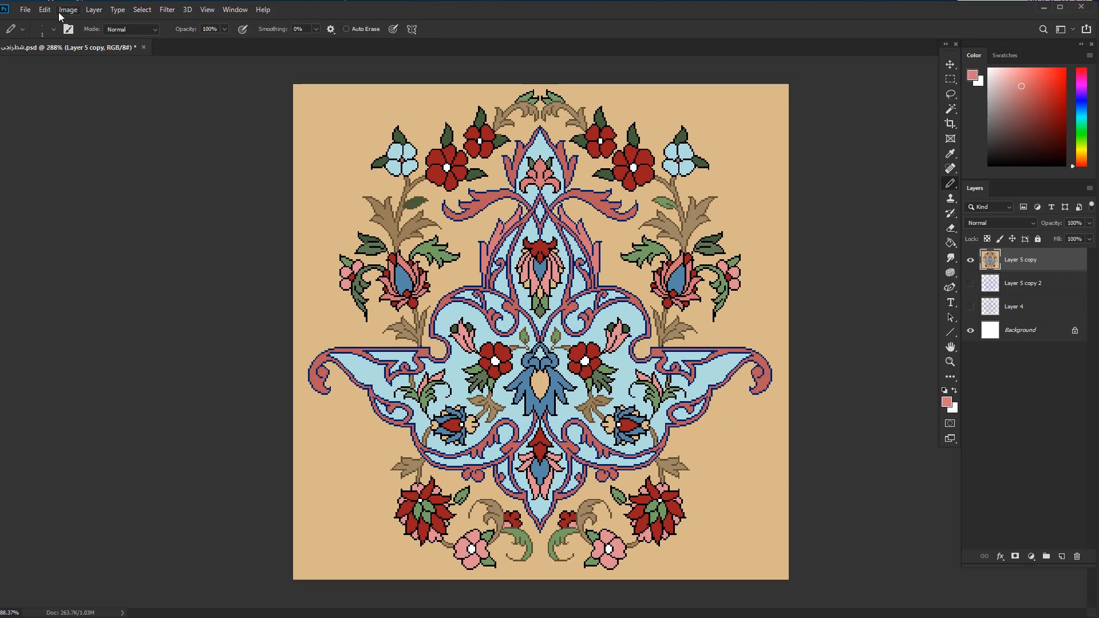
Convert the image to Indexed Color mode, flattening its layers
left_click(68, 10)
left_click(207, 55)
left_click(499, 233)
left_click(901, 326)
Enlarge the indexed image with Image Size and fit it in the view
left_click(68, 10)
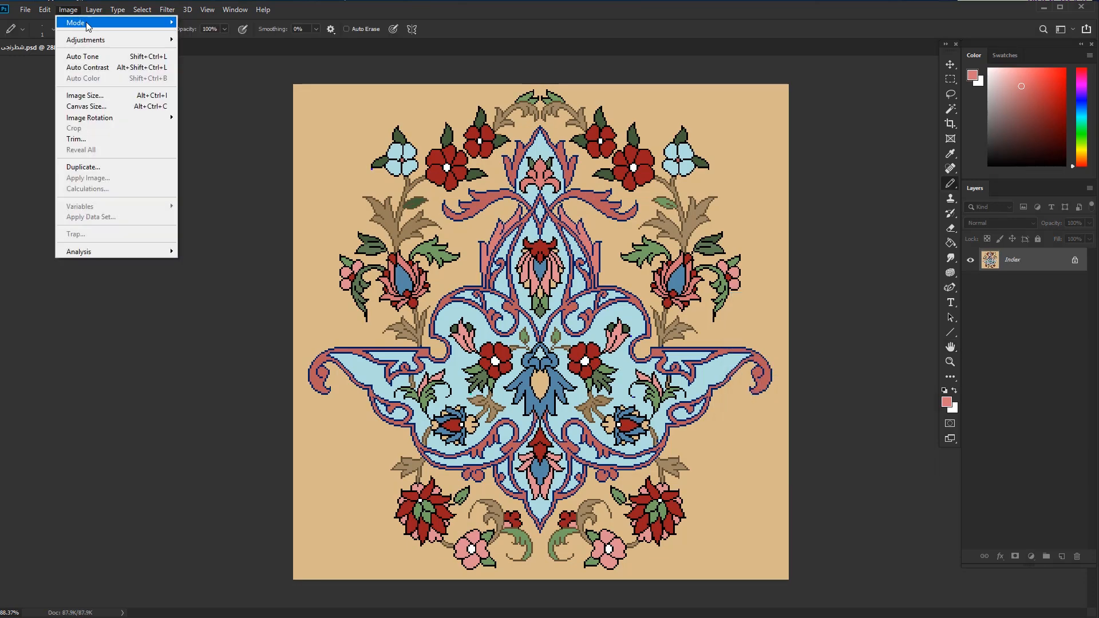
left_click(85, 95)
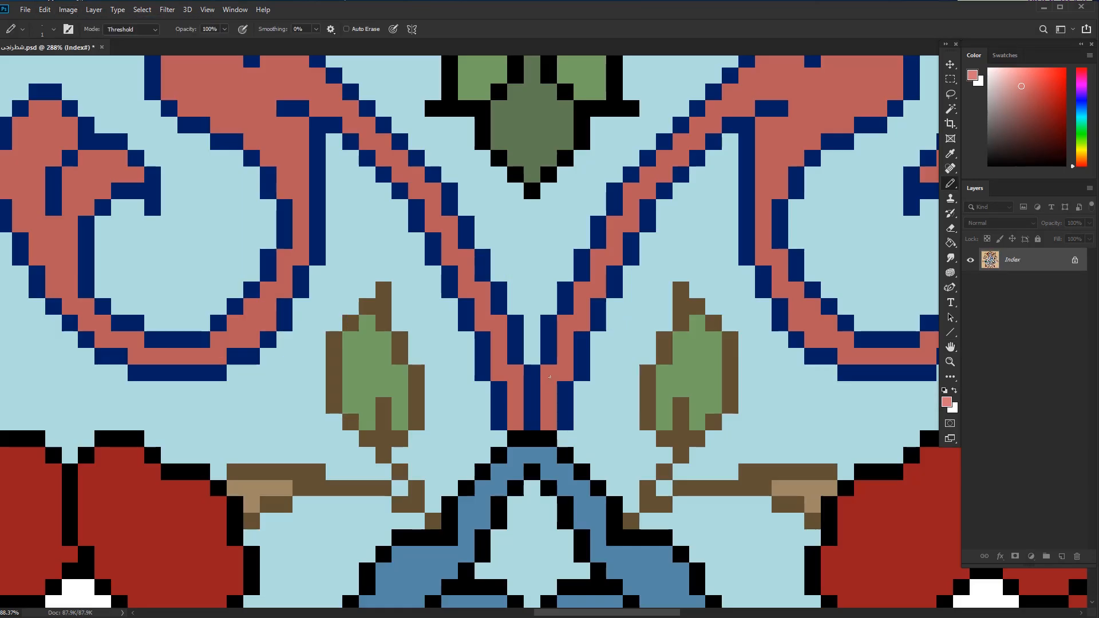
key("ctrl+0")
Convert the image back to RGB Color mode and add a new empty layer
left_click(68, 10)
mouse_move(81, 20)
left_click(206, 67)
left_click(1061, 557)
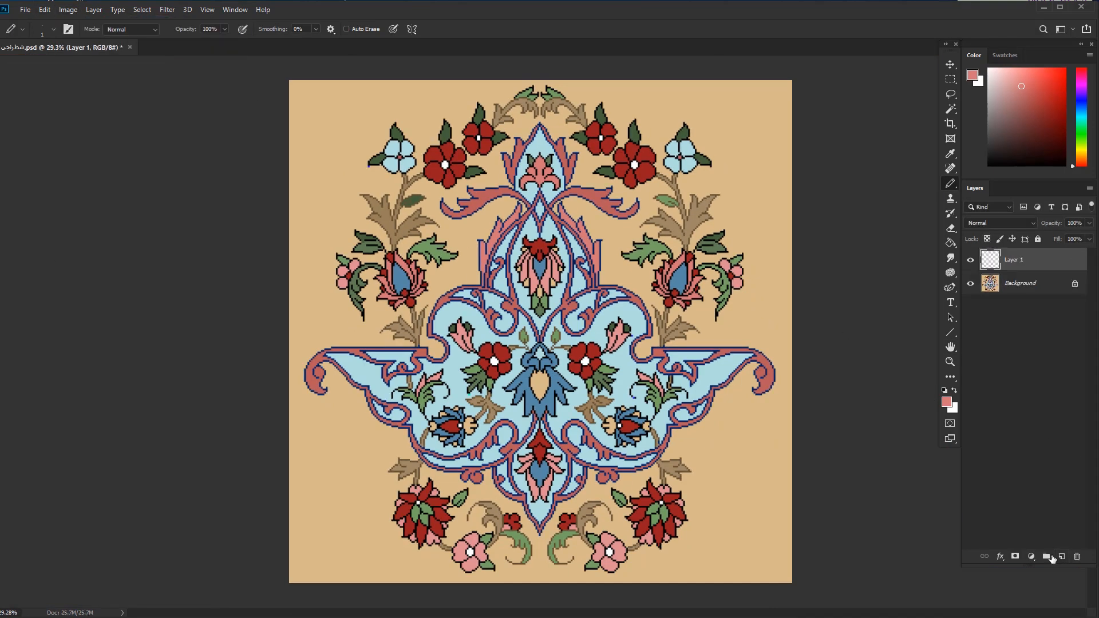
Fill the new layer with the grid pattern using the Paint Bucket
left_click(950, 243)
left_click(56, 29)
left_click(51, 50)
left_click(522, 292)
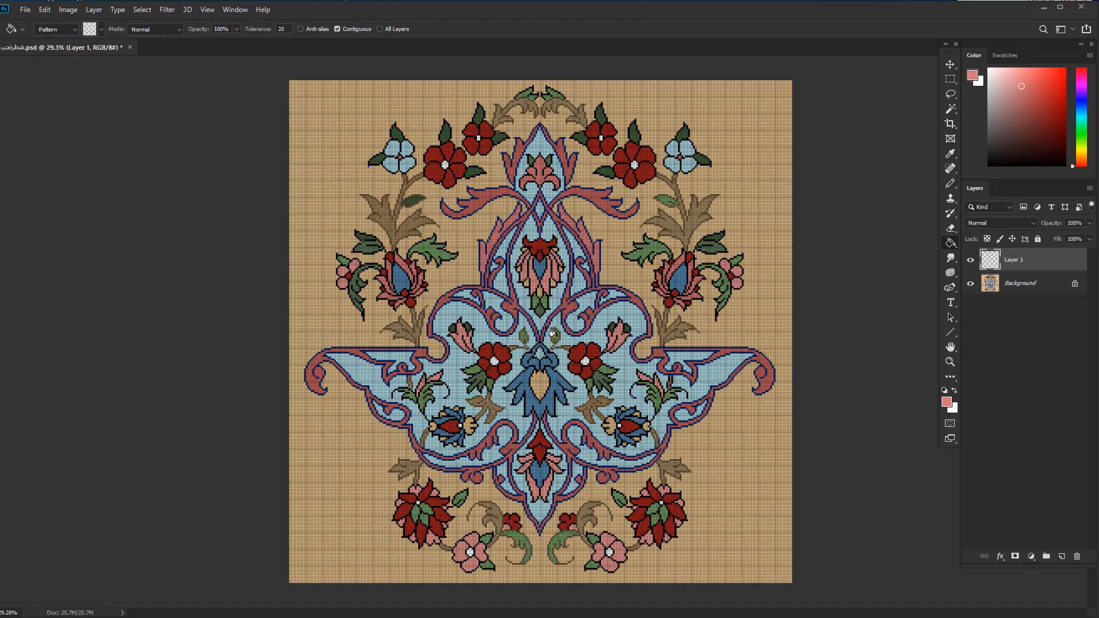
Examine the finished rug chart with its grid overlay, up close and as a whole
scroll(555, 351, "up", 10)
scroll(677, 359, "down", 5)
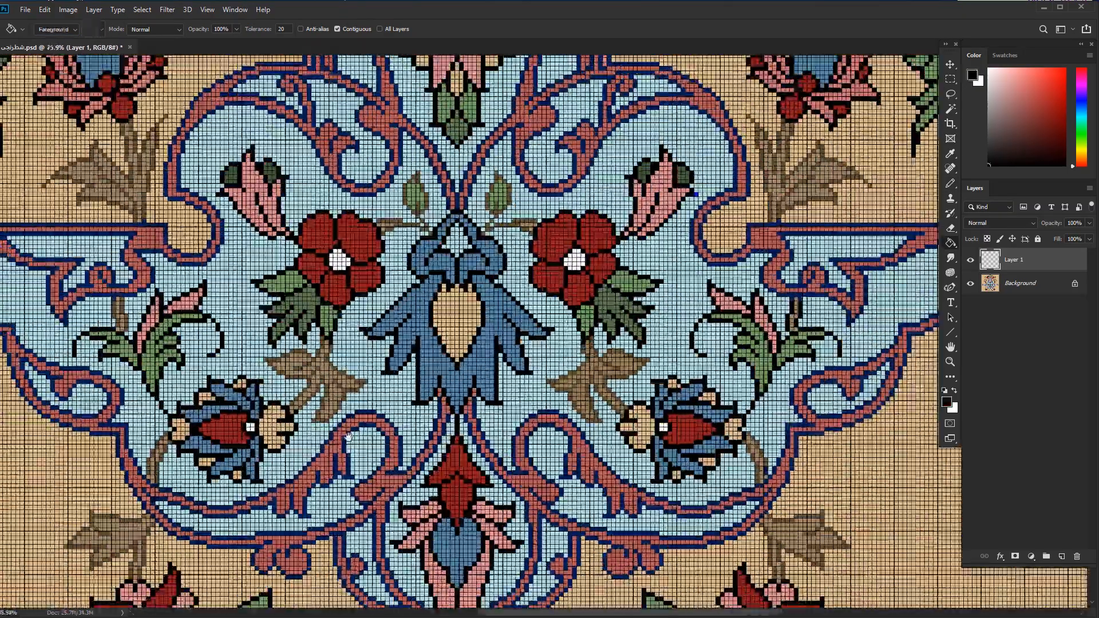
left_click_drag(349, 436, 544, 181)
scroll(544, 180, "up", 3)
scroll(458, 229, "down", 5)
left_click_drag(440, 198, 364, 578)
scroll(428, 245, "down", 3)
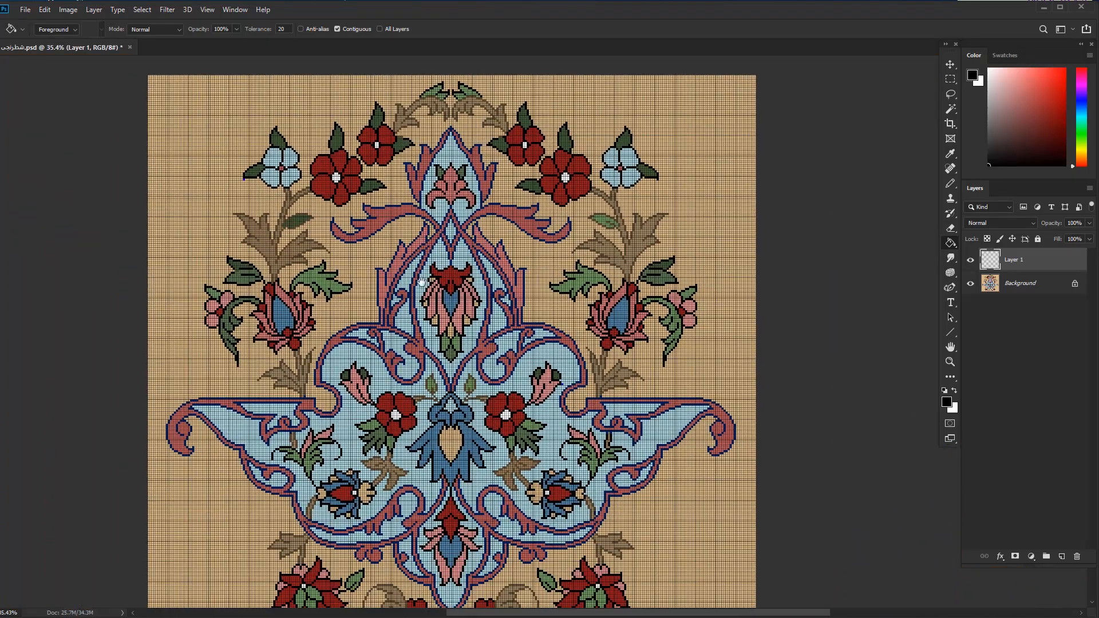
scroll(426, 245, "down", 1)
left_click_drag(424, 311, 460, 303)
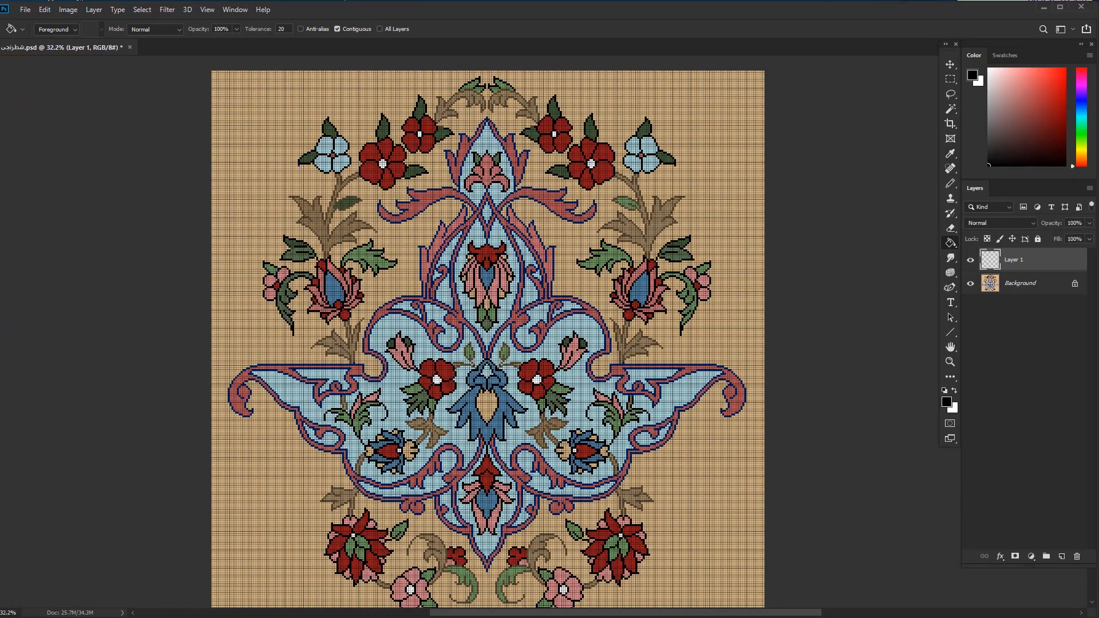